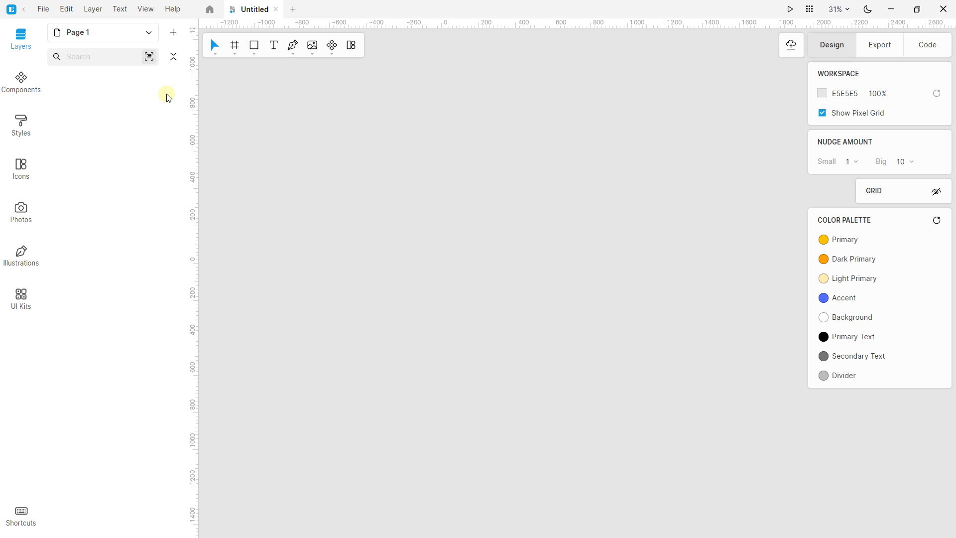
# Draw a custom-size frame about 734 × 1351 on the empty canvas
pyautogui.click(236, 49)
pyautogui.click(239, 64)
pyautogui.moveTo(418, 139); pyautogui.dragTo(555, 390)
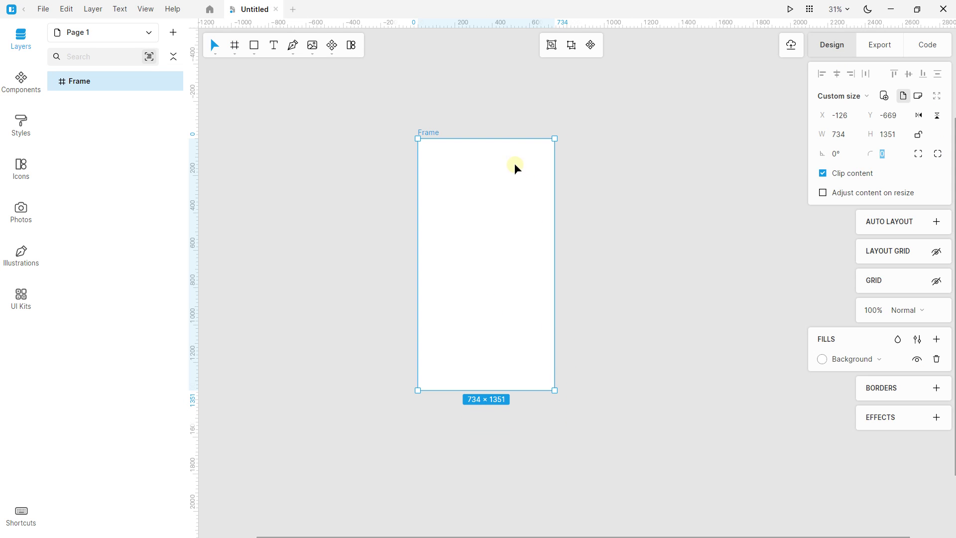
# Set the frame's height to 800 and its width to 460
pyautogui.click(891, 139)
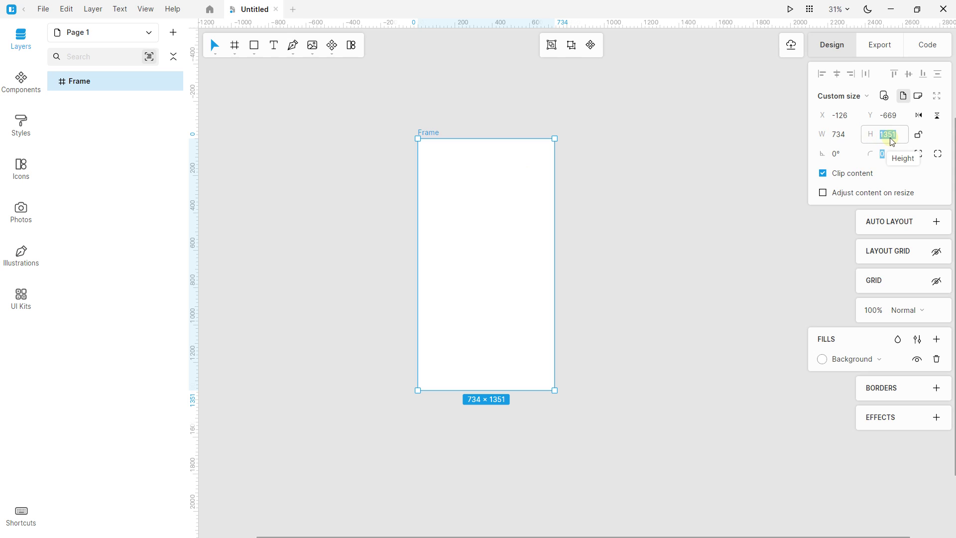
pyautogui.press('BackSpace')
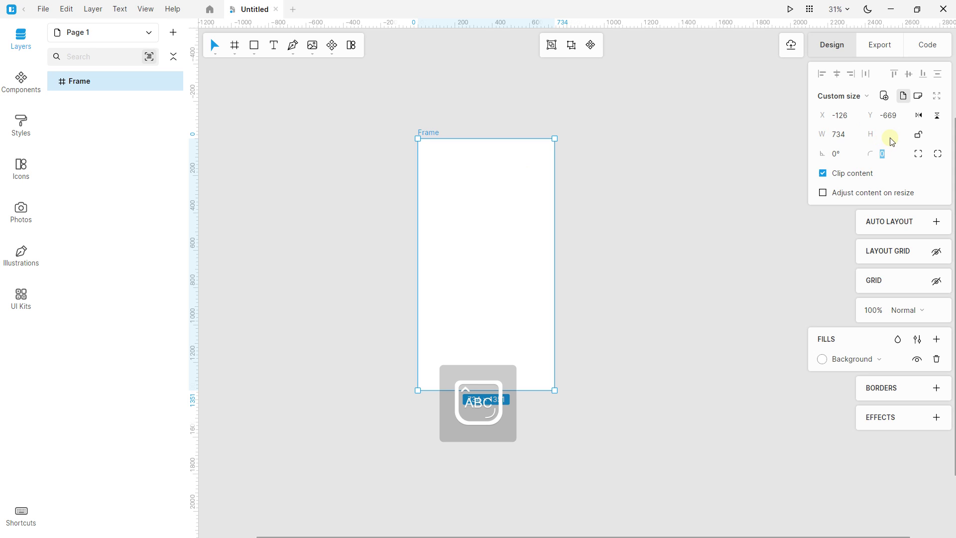
pyautogui.write('800')
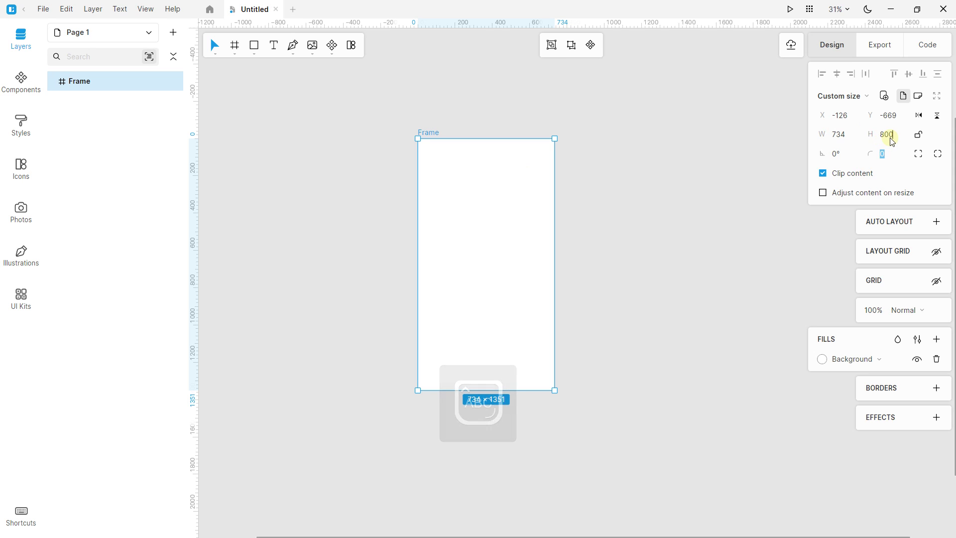
pyautogui.press('Return')
pyautogui.click(841, 134)
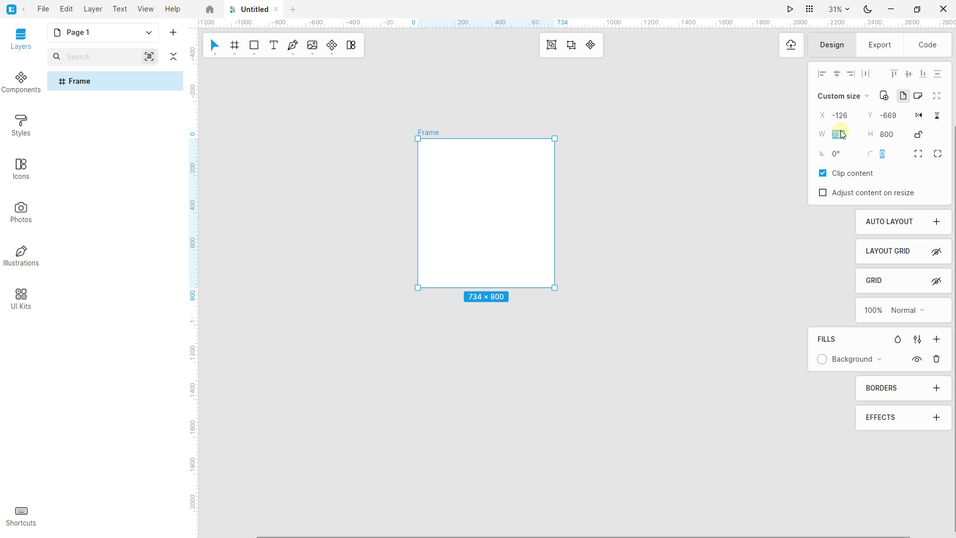
pyautogui.write('460')
pyautogui.press('Return')
pyautogui.keyDown('ctrl'); pyautogui.scroll(3, 457, 205); pyautogui.keyUp('ctrl')
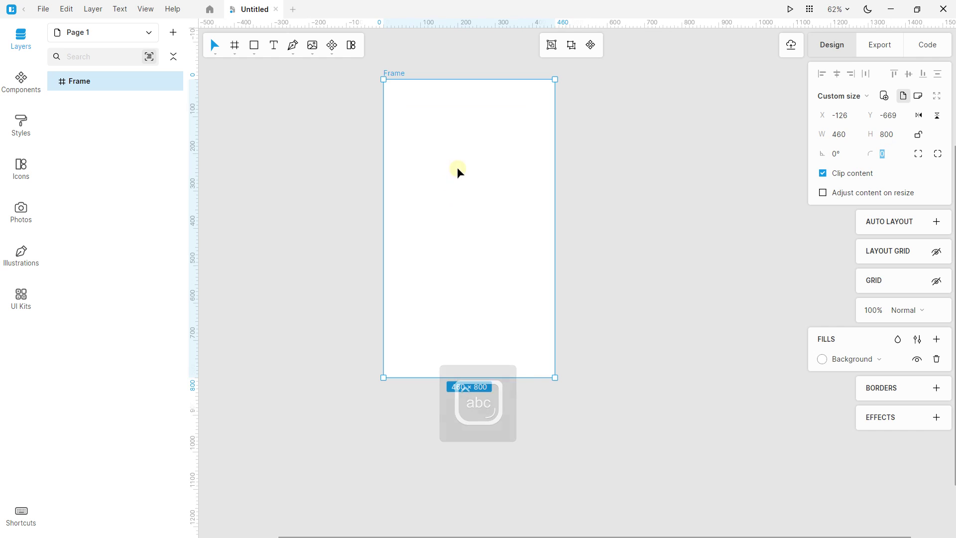
pyautogui.moveTo(457, 168); pyautogui.dragTo(459, 230)
pyautogui.click(342, 115)
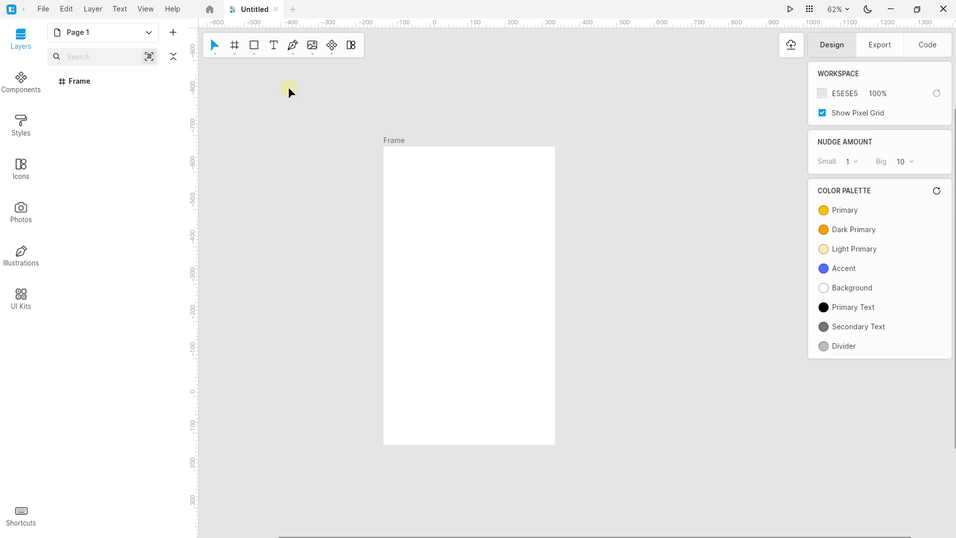
# Draw a rectangle in the frame and fit it across the full width at the top edge, about 460 × 82
pyautogui.moveTo(252, 45)
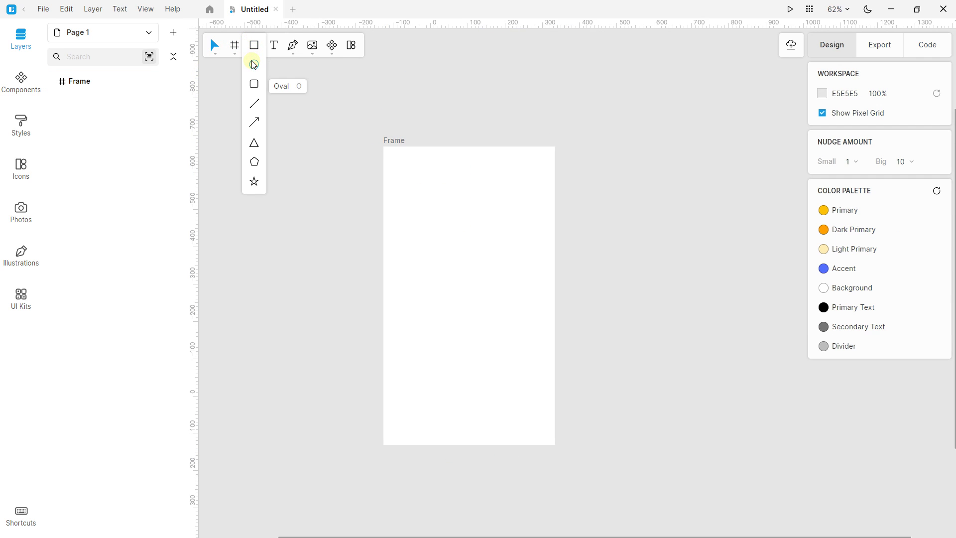
pyautogui.click(254, 49)
pyautogui.moveTo(409, 166); pyautogui.dragTo(555, 195)
pyautogui.scroll(3, 415, 155)
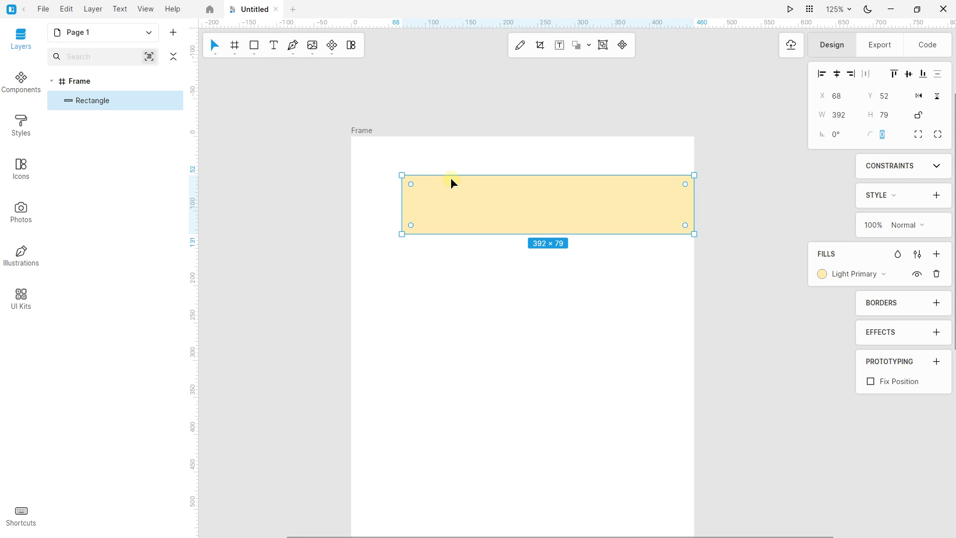
pyautogui.moveTo(450, 176); pyautogui.dragTo(452, 135)
pyautogui.moveTo(405, 183); pyautogui.dragTo(353, 179)
pyautogui.moveTo(421, 232); pyautogui.dragTo(420, 197)
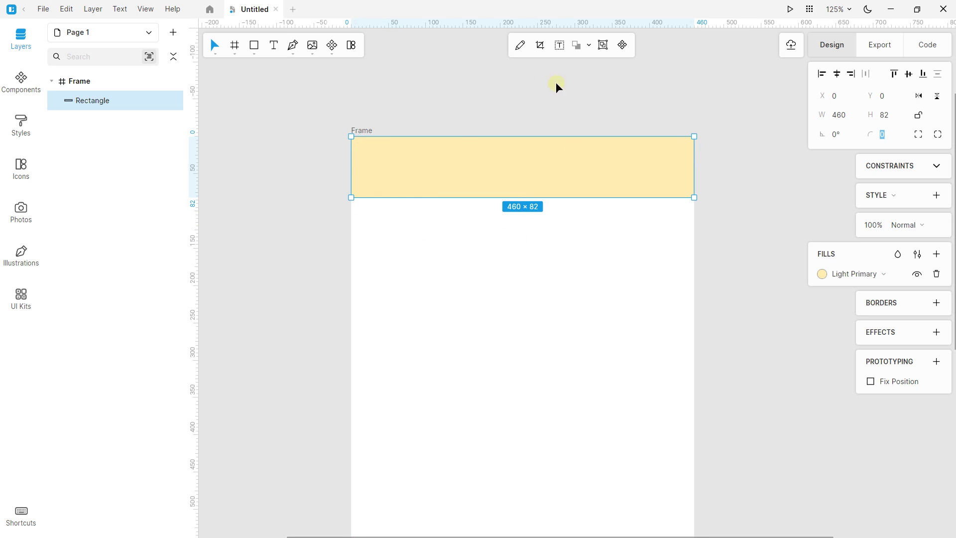
# Change the header rectangle's fill to solid black, 000000
pyautogui.click(822, 274)
pyautogui.moveTo(776, 319); pyautogui.dragTo(600, 447)
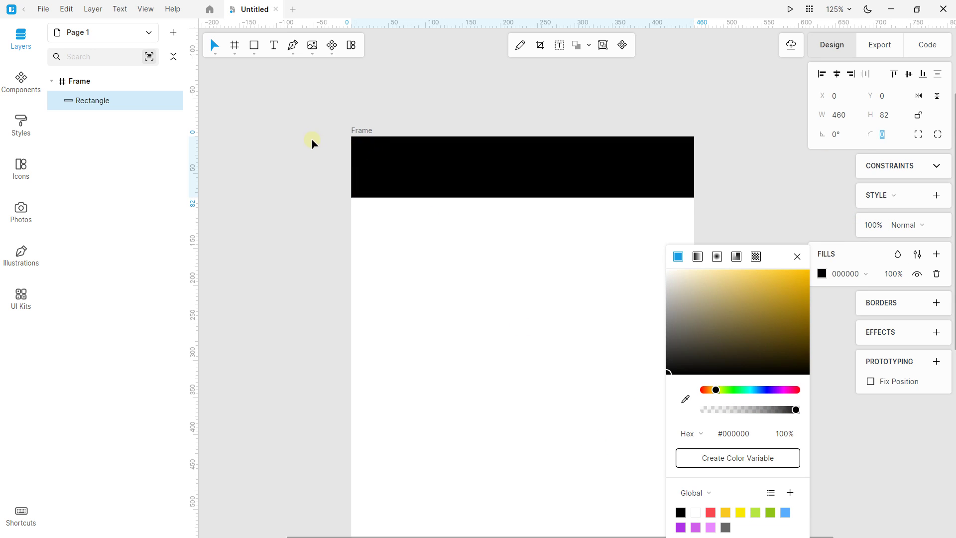
pyautogui.click(312, 133)
# Draw a circle about 60 × 60 below the black bar and fill it white, FFFFFF
pyautogui.click(254, 53)
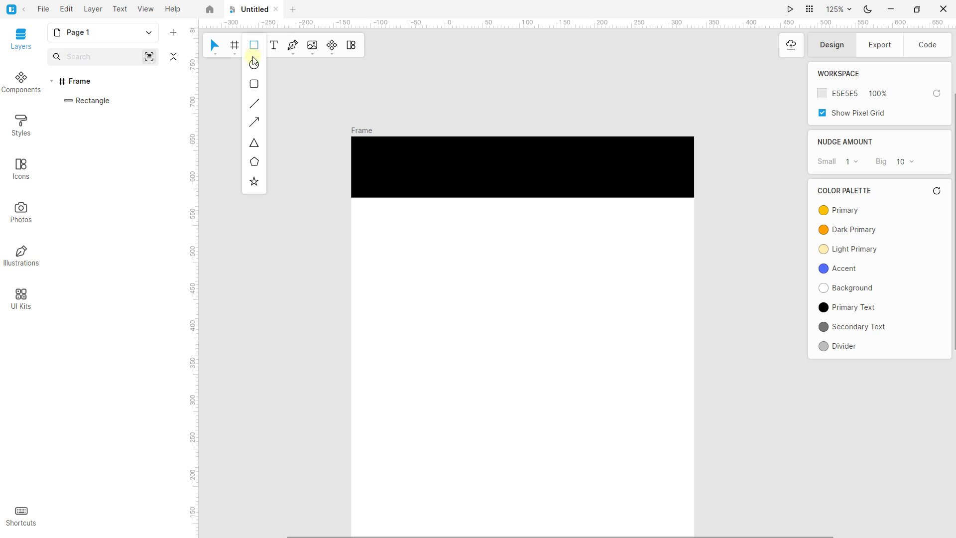
pyautogui.click(254, 65)
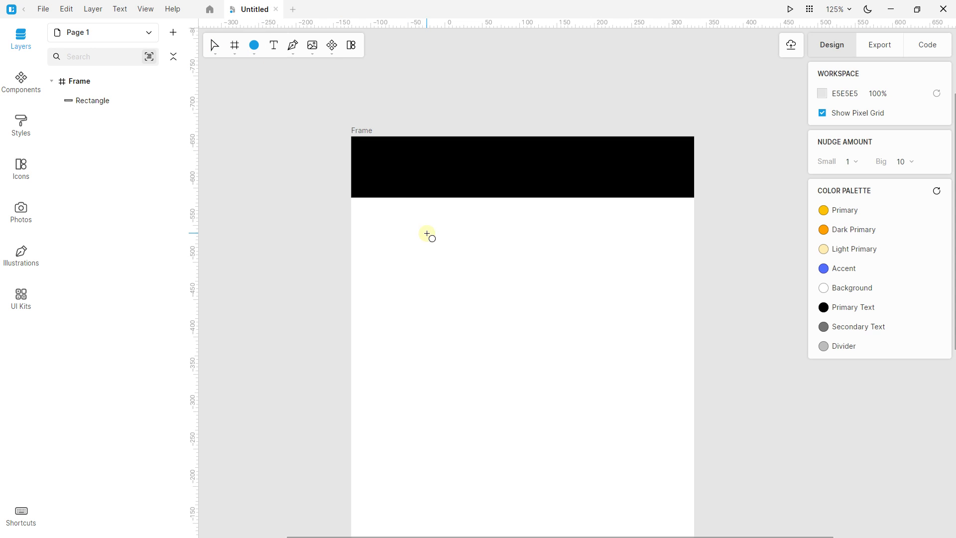
pyautogui.moveTo(402, 247); pyautogui.dragTo(447, 292)
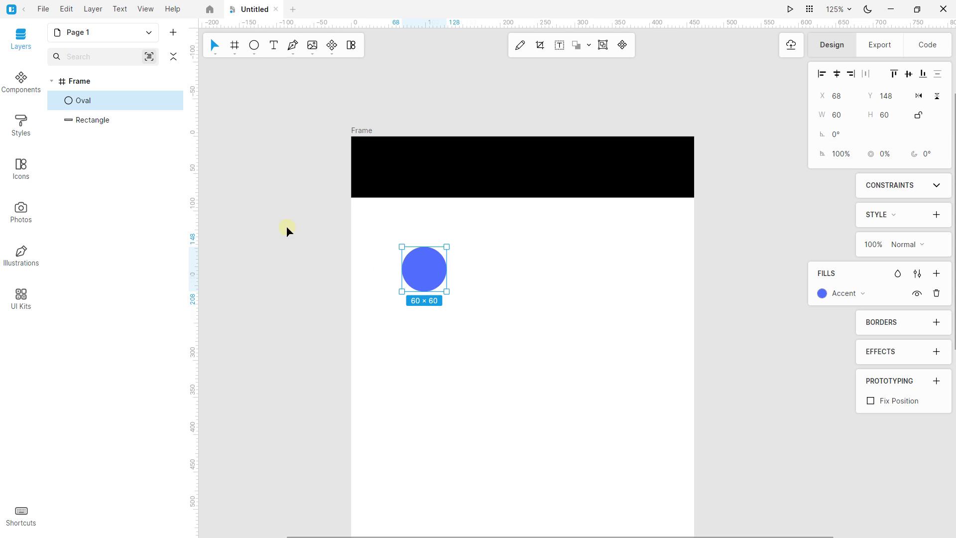
pyautogui.click(822, 295)
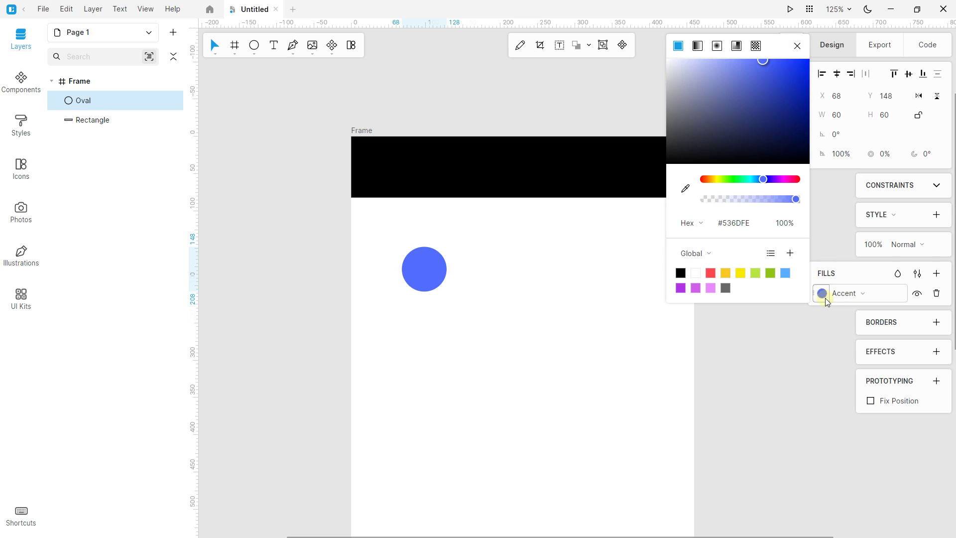
pyautogui.moveTo(727, 117); pyautogui.dragTo(552, 9)
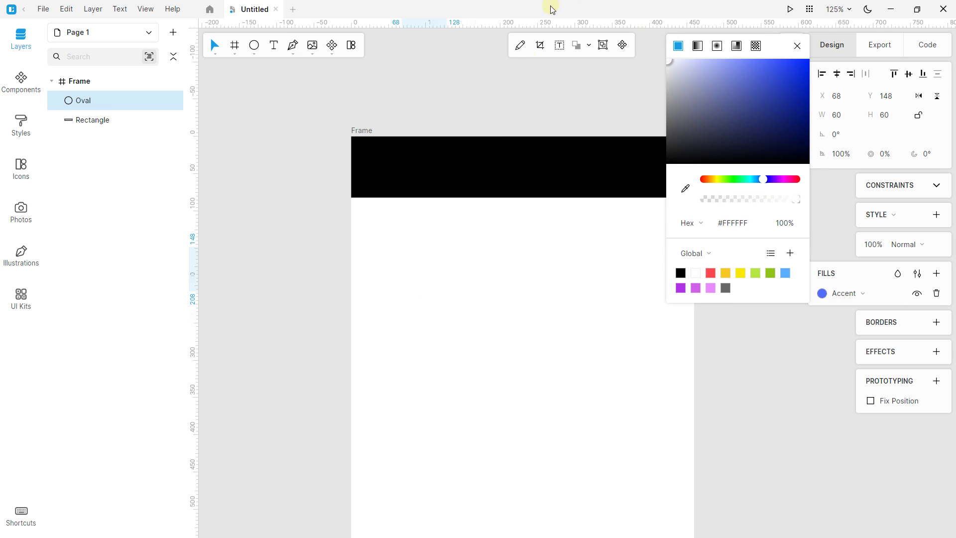
pyautogui.click(272, 235)
# Move the white circle into the left end of the black bar and shrink it to about 43 × 43 at X 21, Y 20
pyautogui.click(427, 267)
pyautogui.moveTo(427, 267); pyautogui.dragTo(393, 164)
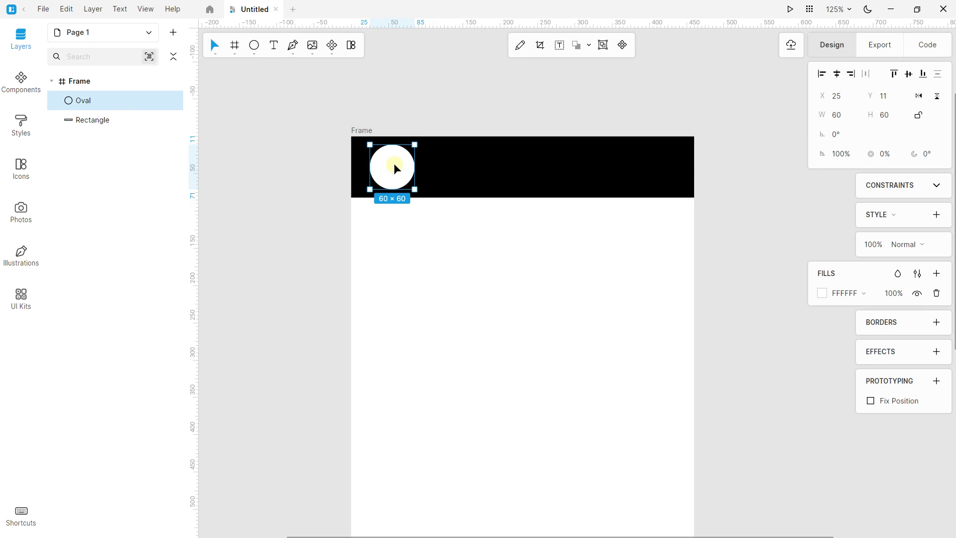
pyautogui.scroll(3, 394, 164)
pyautogui.keyDown('shift'); pyautogui.click(427, 209); pyautogui.keyUp('shift')
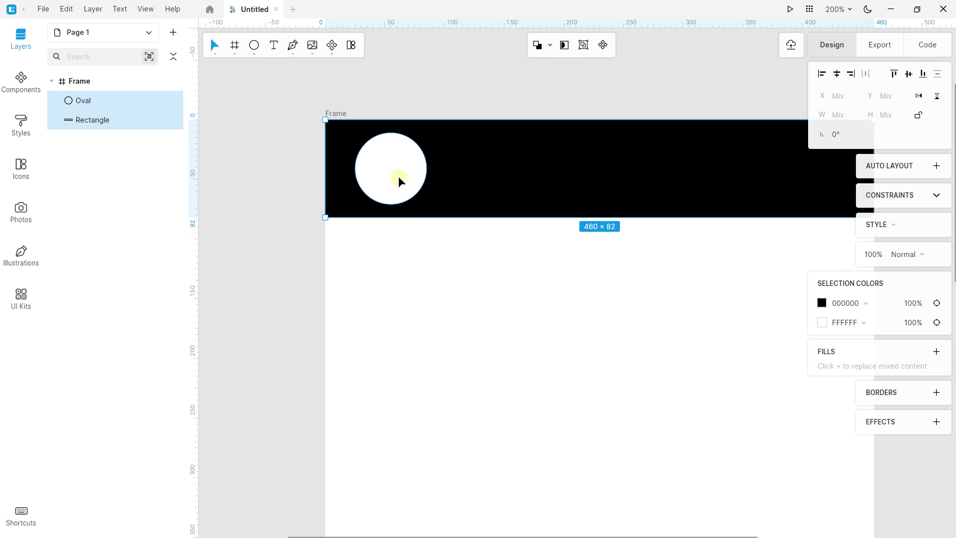
pyautogui.click(404, 304)
pyautogui.click(380, 163)
pyautogui.moveTo(426, 204); pyautogui.dragTo(377, 175)
pyautogui.click(284, 136)
# Make a copy of the white circle and place it beside the original in the bar at X 85, Y 20
pyautogui.click(383, 165)
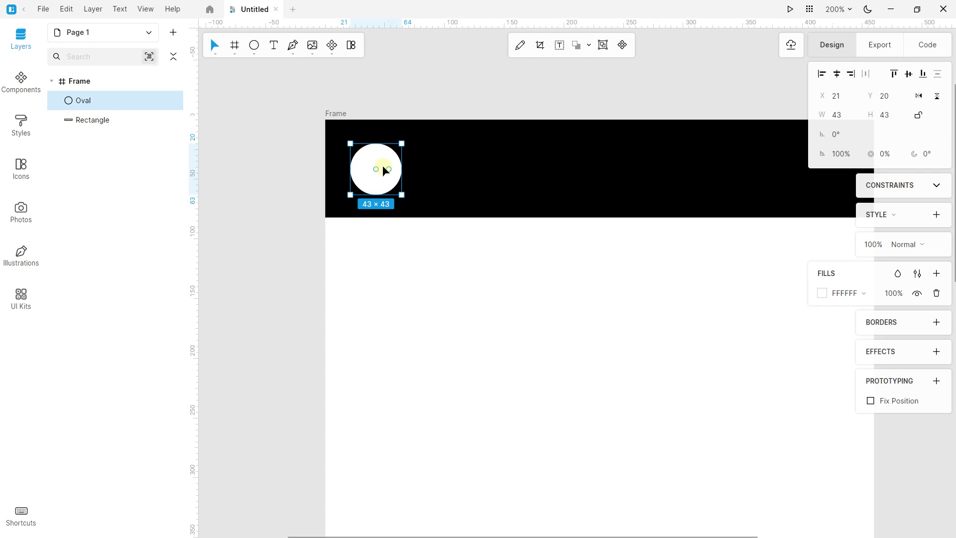
pyautogui.hotkey('ctrl', 'v')
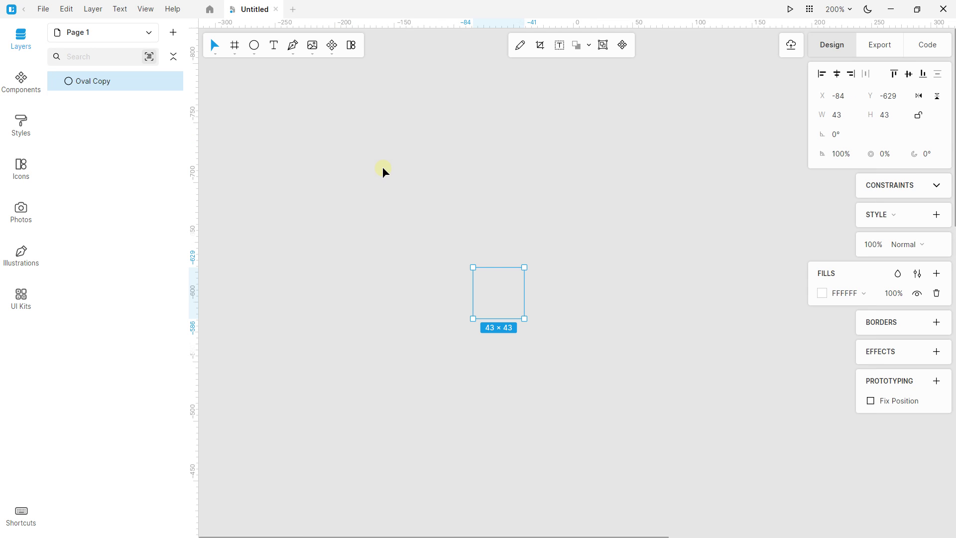
pyautogui.scroll(-3, 433, 222)
pyautogui.moveTo(433, 222); pyautogui.dragTo(456, 375)
pyautogui.scroll(8, 480, 374)
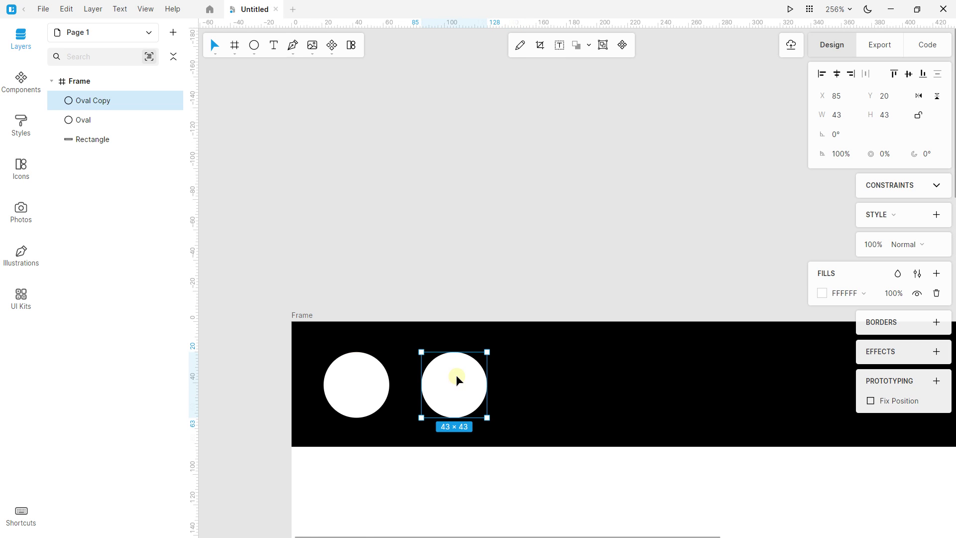
# Duplicate the copied circle four more times along the bar with the same spacing
pyautogui.hotkey('ctrl', 'd')
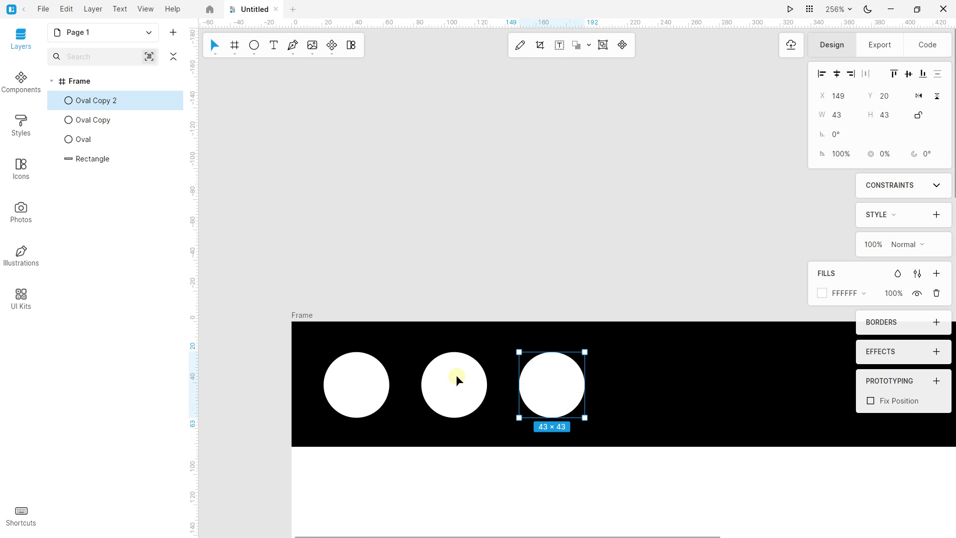
pyautogui.scroll(-2, 445, 322)
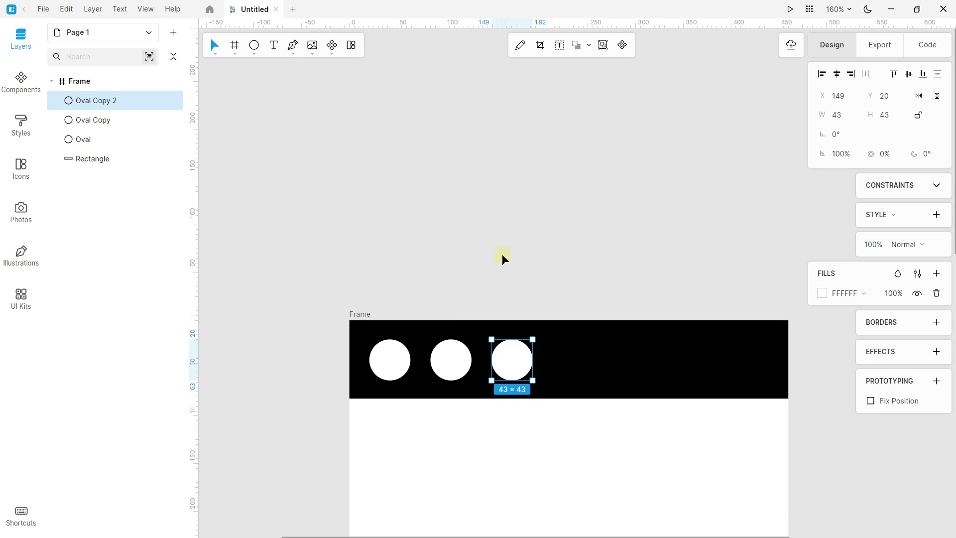
pyautogui.hotkey('ctrl', 'd')
pyautogui.hotkey('ctrl', 'd')
pyautogui.hotkey('ctrl', 'd')
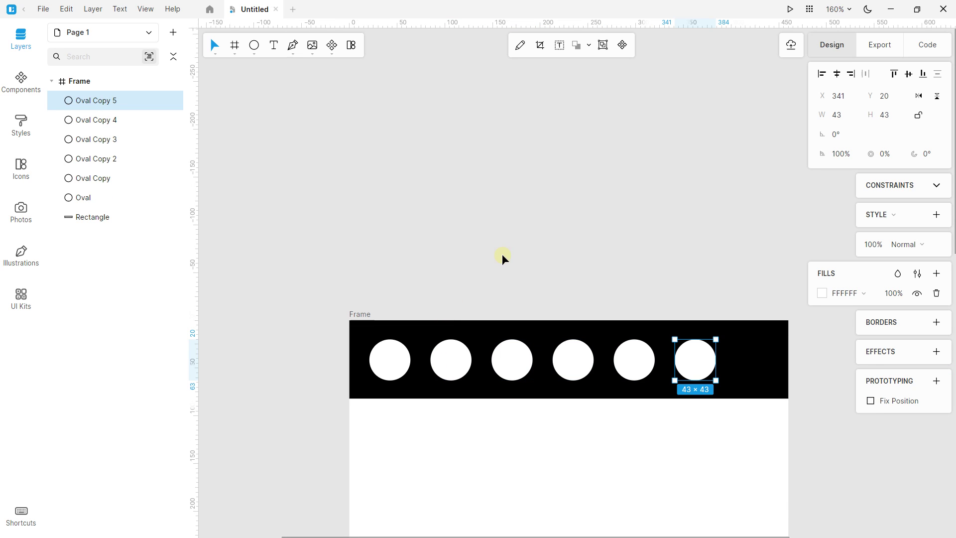
pyautogui.click(376, 351)
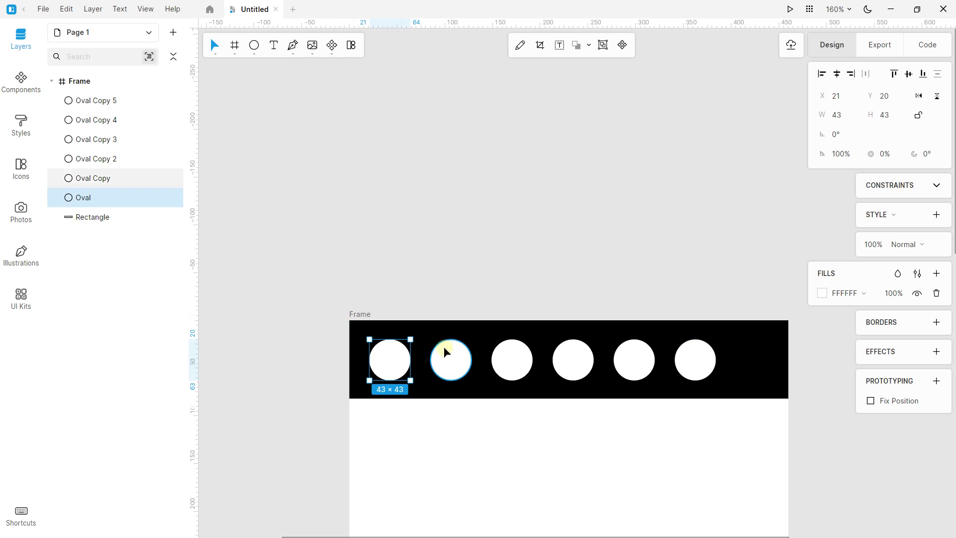
pyautogui.keyDown('shift'); pyautogui.click(443, 351); pyautogui.keyUp('shift')
pyautogui.keyDown('shift'); pyautogui.click(500, 353); pyautogui.keyUp('shift')
pyautogui.keyDown('shift'); pyautogui.click(580, 353); pyautogui.keyUp('shift')
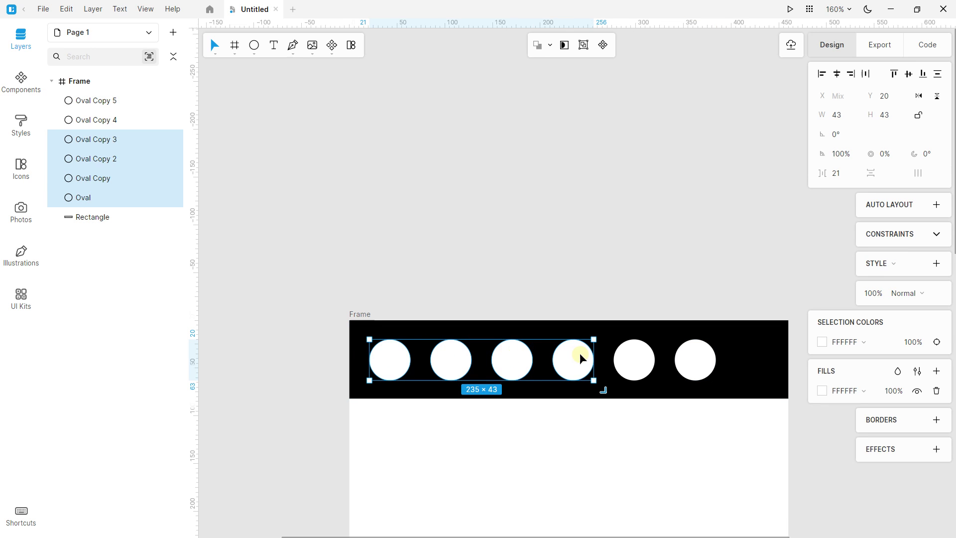
pyautogui.keyDown('shift'); pyautogui.click(635, 349); pyautogui.keyUp('shift')
pyautogui.click(688, 266)
# Move the rightmost circle to X 388, then align all six circles vertically and distribute them evenly in the horizontal direction
pyautogui.moveTo(690, 365); pyautogui.dragTo(735, 365)
pyautogui.keyDown('shift'); pyautogui.click(649, 362); pyautogui.keyUp('shift')
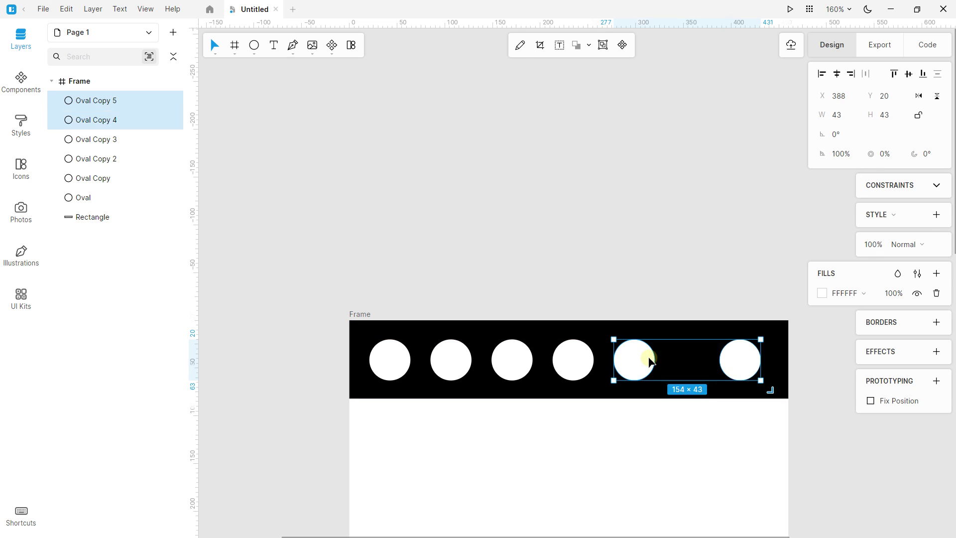
pyautogui.keyDown('shift'); pyautogui.click(587, 361); pyautogui.keyUp('shift')
pyautogui.keyDown('shift'); pyautogui.click(518, 357); pyautogui.keyUp('shift')
pyautogui.keyDown('shift'); pyautogui.click(474, 355); pyautogui.keyUp('shift')
pyautogui.keyDown('shift'); pyautogui.click(393, 355); pyautogui.keyUp('shift')
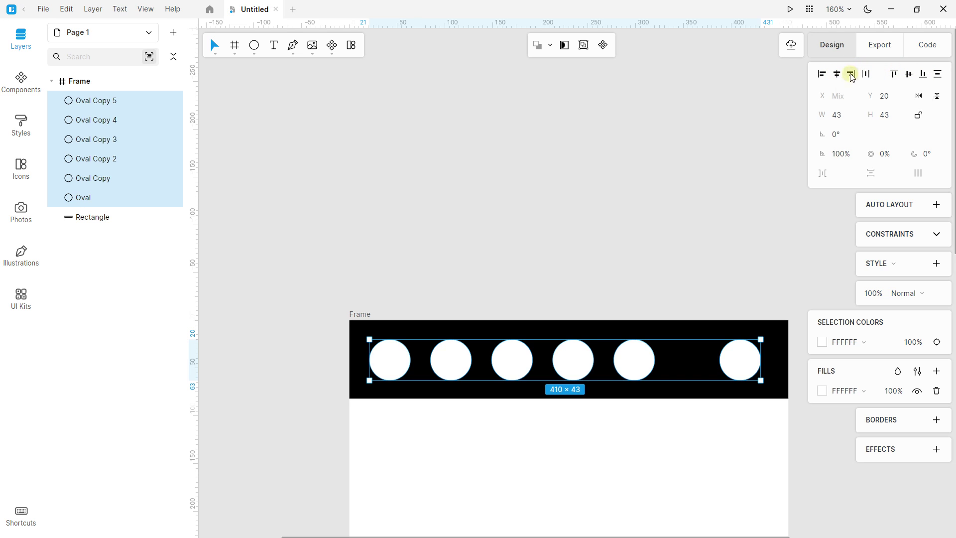
pyautogui.click(910, 74)
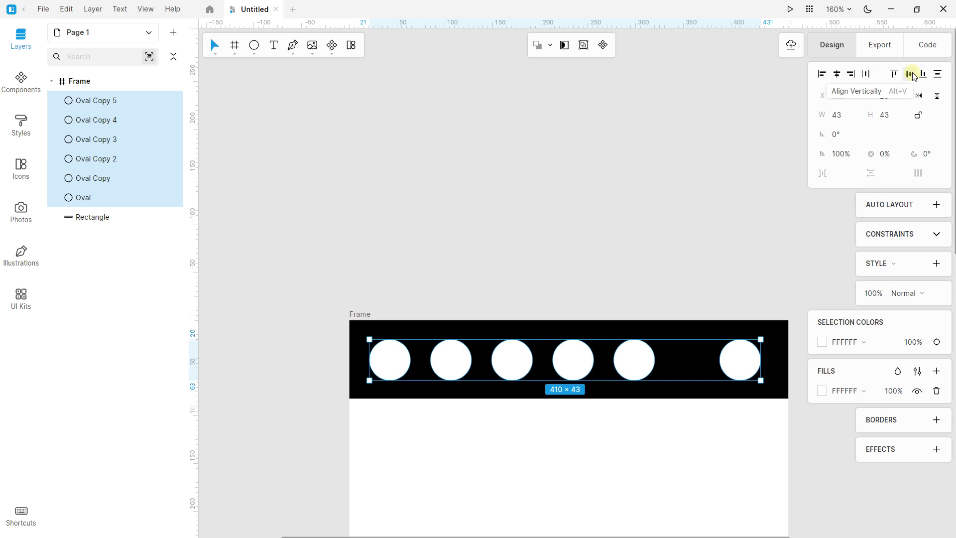
pyautogui.click(867, 74)
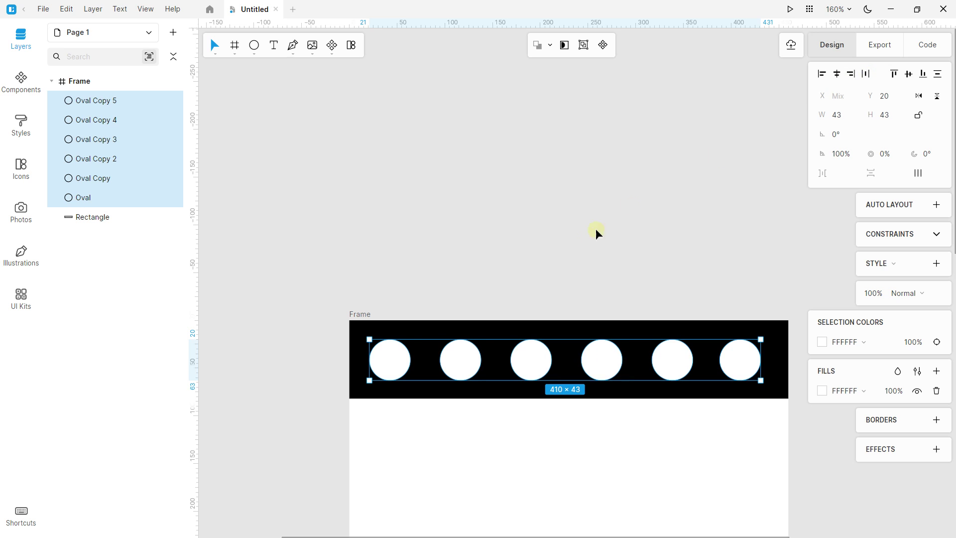
# Group the six white circles in the black bar into one group
pyautogui.scroll(-2, 614, 216)
pyautogui.hscroll(1, 614, 216)
pyautogui.moveTo(294, 259); pyautogui.dragTo(287, 295)
pyautogui.scroll(-1, 479, 349)
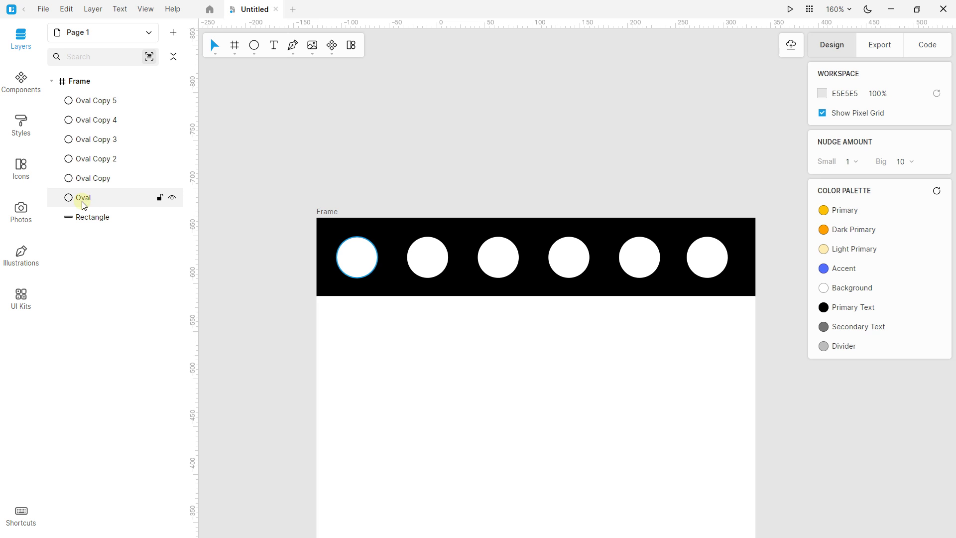
pyautogui.click(362, 254)
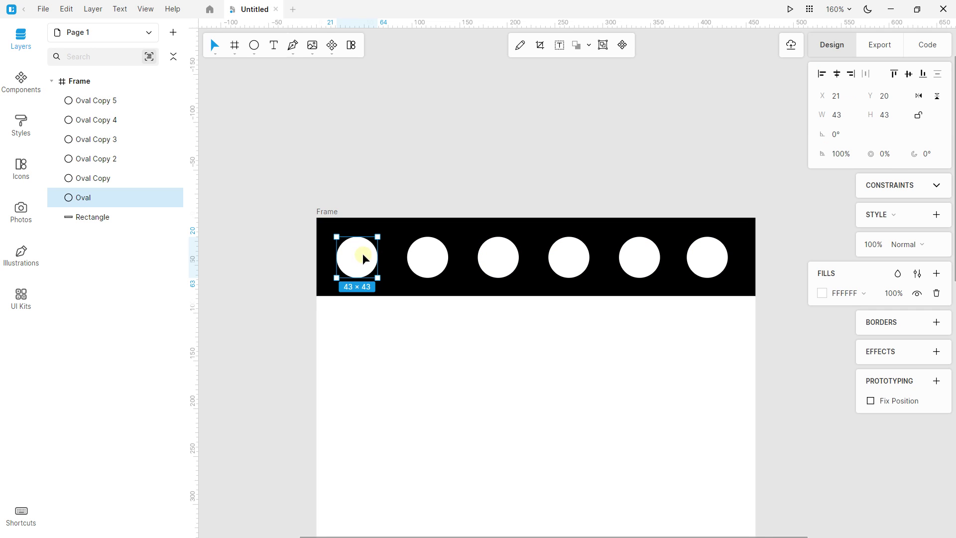
pyautogui.keyDown('shift'); pyautogui.click(429, 255); pyautogui.keyUp('shift')
pyautogui.keyDown('shift'); pyautogui.click(498, 251); pyautogui.keyUp('shift')
pyautogui.keyDown('shift'); pyautogui.click(568, 252); pyautogui.keyUp('shift')
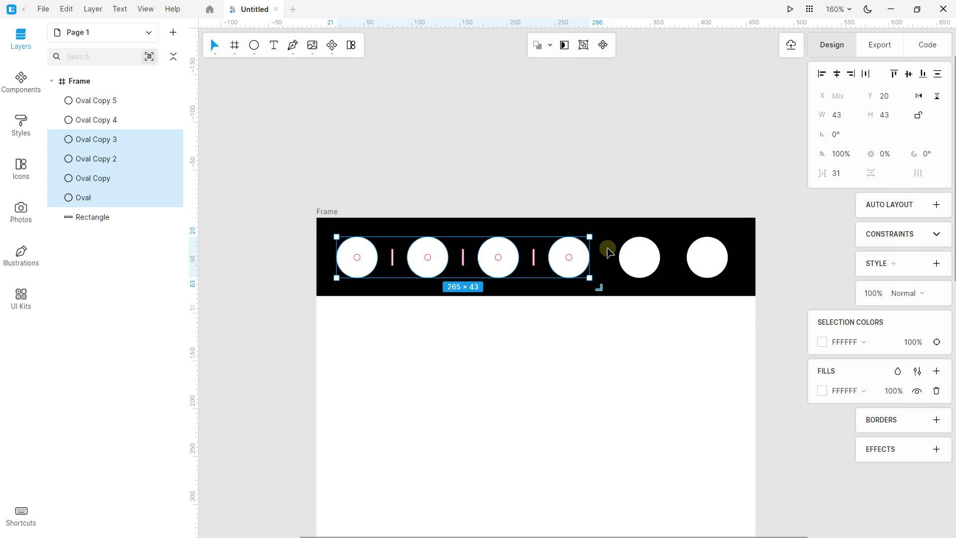
pyautogui.keyDown('shift'); pyautogui.click(642, 249); pyautogui.keyUp('shift')
pyautogui.keyDown('shift'); pyautogui.click(706, 254); pyautogui.keyUp('shift')
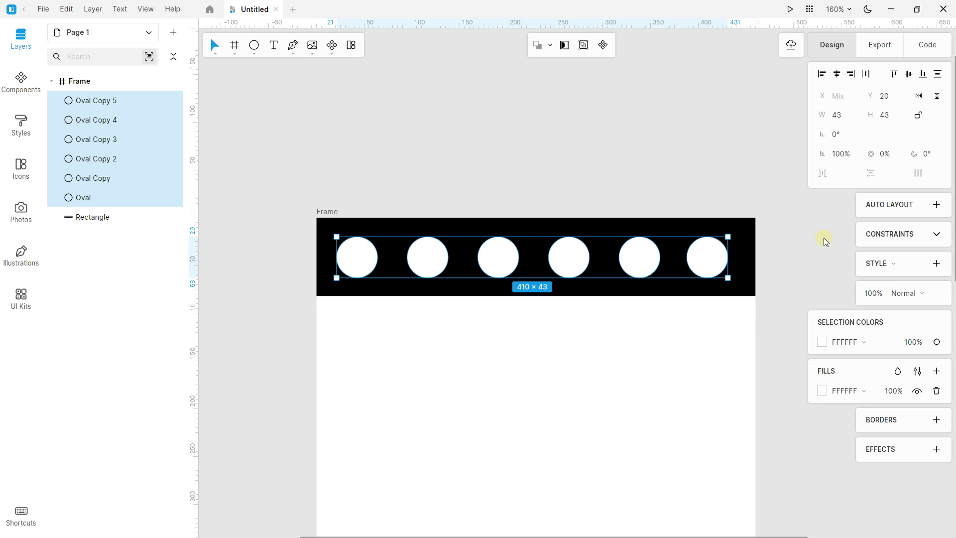
pyautogui.rightClick(714, 255)
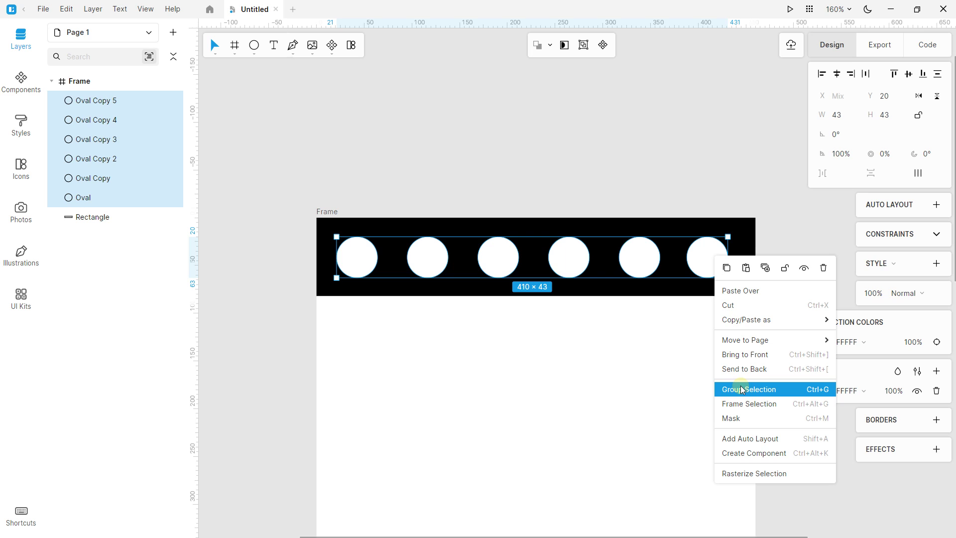
pyautogui.click(694, 249)
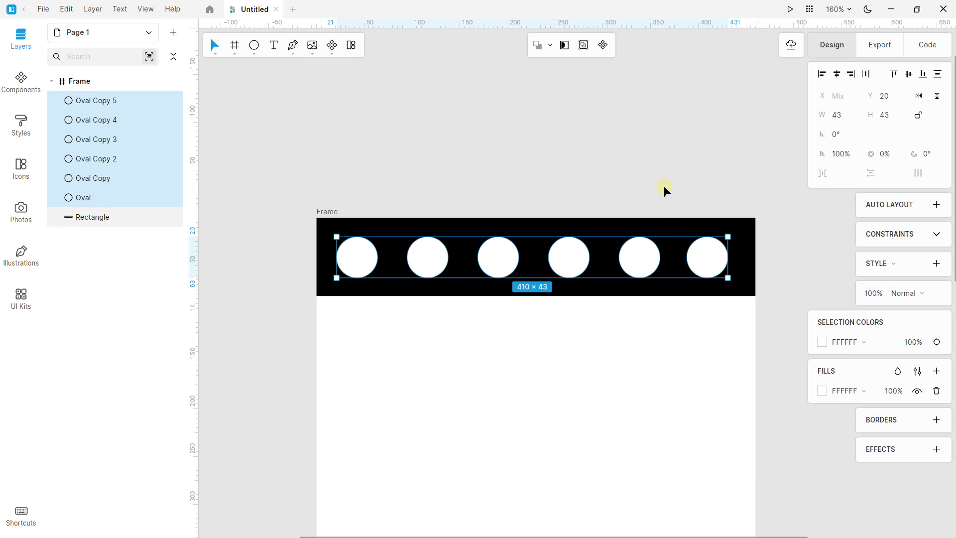
pyautogui.click(583, 44)
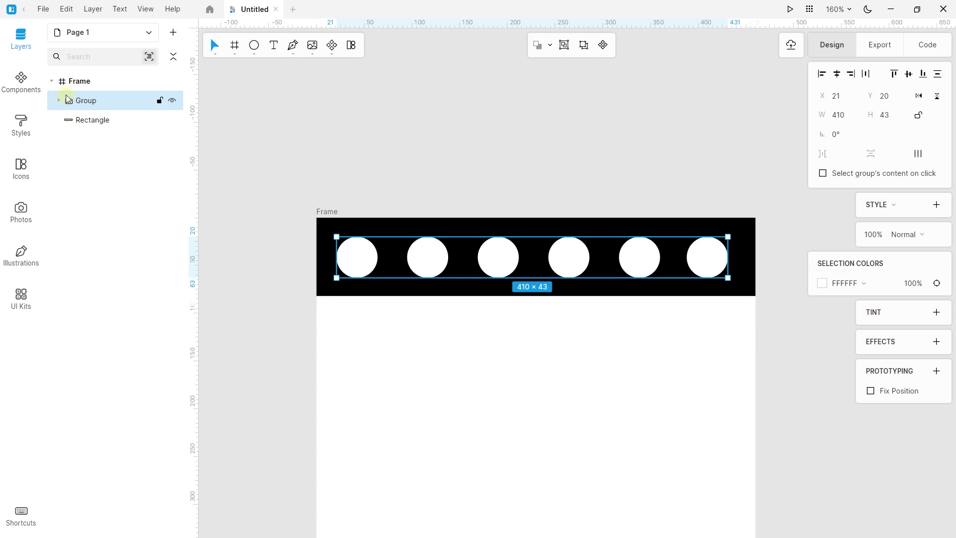
# Move the group of circles horizontally to X 25, Y 20 so it is centred in the black bar
pyautogui.click(414, 155)
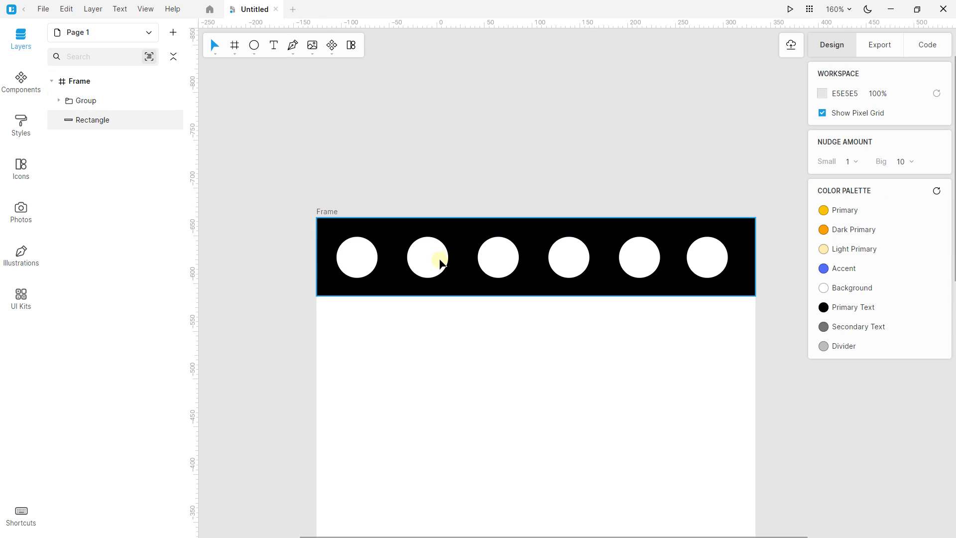
pyautogui.moveTo(434, 258)
pyautogui.mouseDown()
pyautogui.moveTo(454, 246)
pyautogui.moveTo(429, 241)
pyautogui.moveTo(433, 260)
pyautogui.moveTo(420, 254)
pyautogui.moveTo(431, 249)
pyautogui.moveTo(443, 283)
pyautogui.moveTo(426, 254)
pyautogui.moveTo(442, 258)
pyautogui.mouseUp()
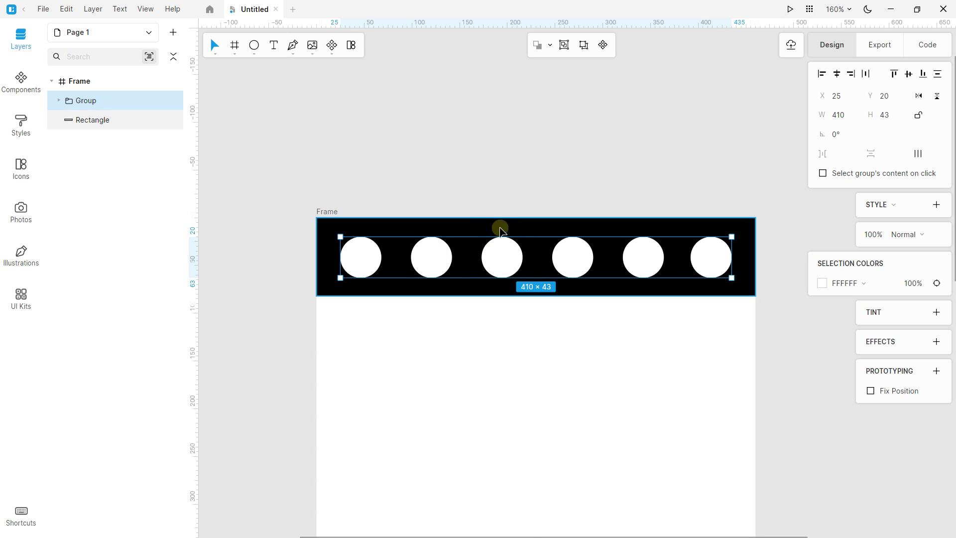
pyautogui.click(488, 211)
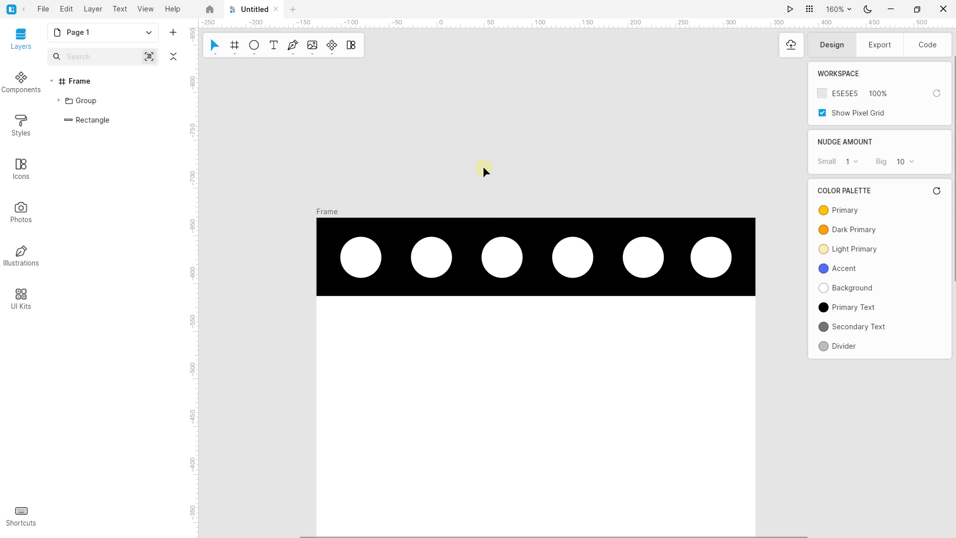
# Recolor the circle group from its selection colors to a pale yellow, FFF5CE
pyautogui.click(510, 247)
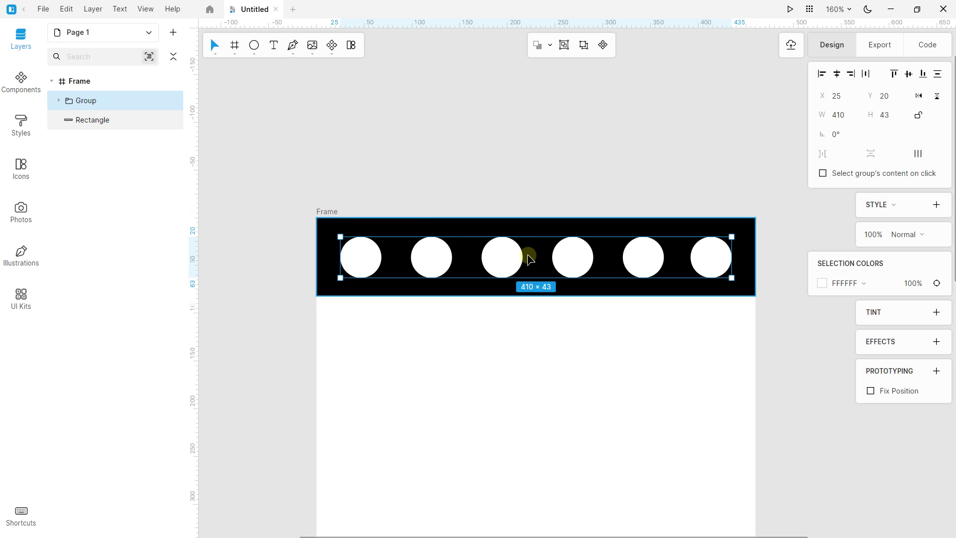
pyautogui.click(822, 283)
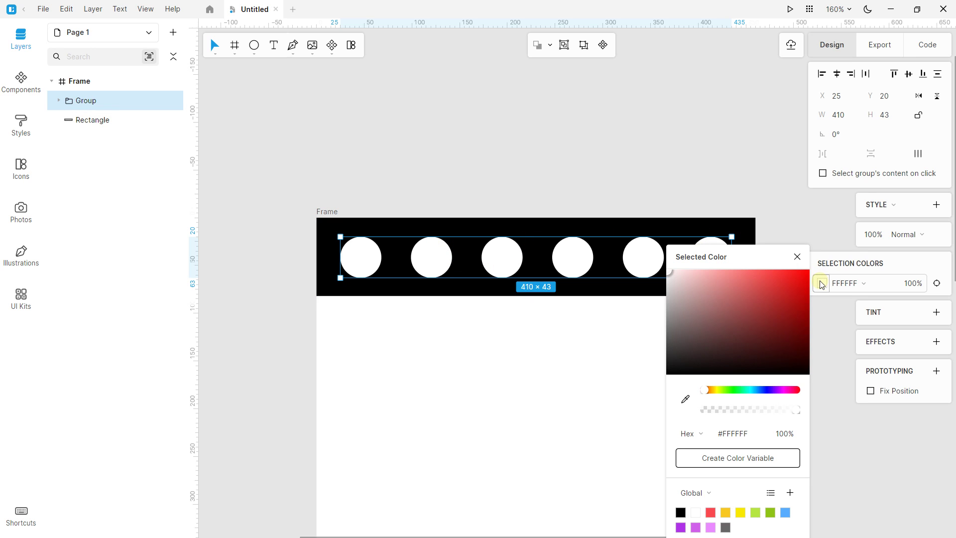
pyautogui.moveTo(770, 294); pyautogui.dragTo(693, 262)
pyautogui.moveTo(707, 393); pyautogui.dragTo(717, 390)
pyautogui.click(662, 120)
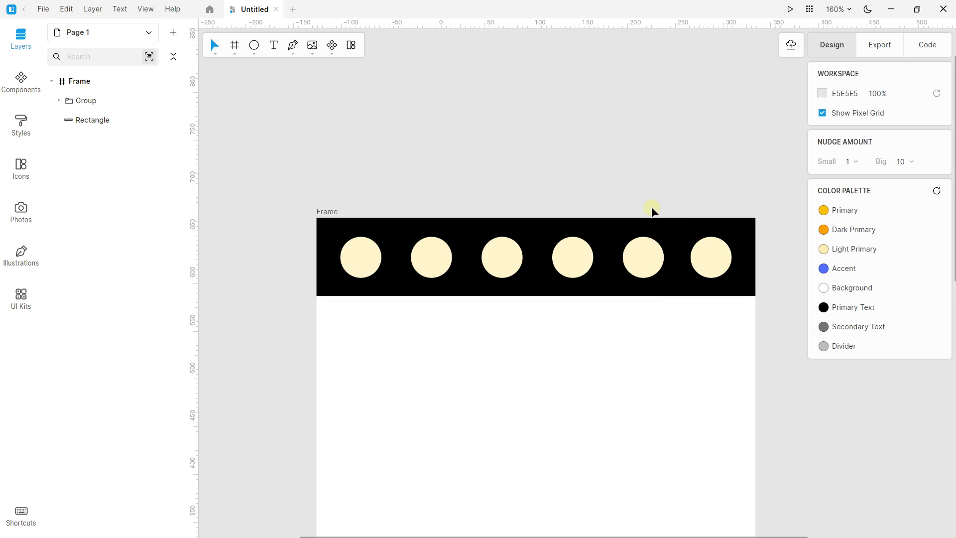
# Shrink the circle group about its centre to about 362 × 38 and set its color to white, FFFFFF
pyautogui.click(647, 253)
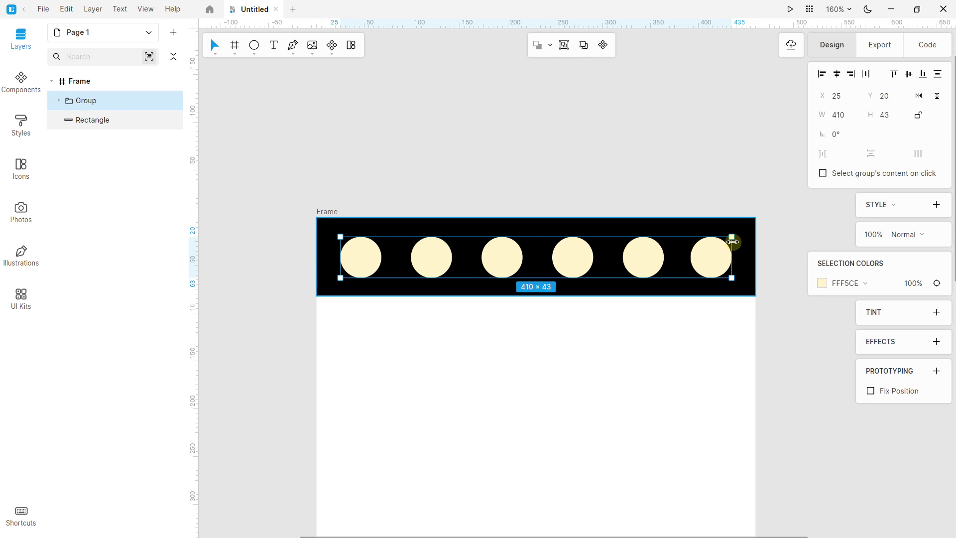
pyautogui.moveTo(731, 237); pyautogui.dragTo(628, 269)
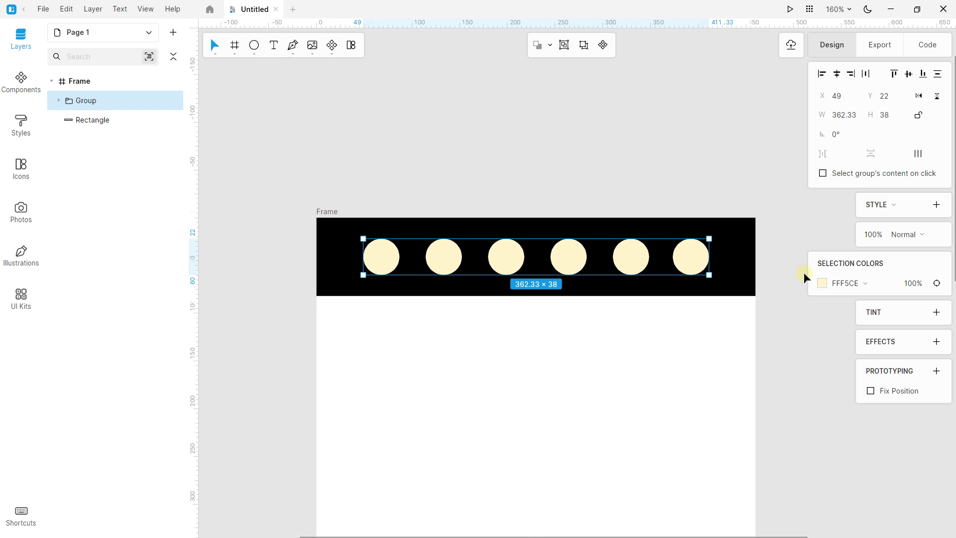
pyautogui.click(822, 283)
pyautogui.moveTo(748, 277); pyautogui.dragTo(599, 261)
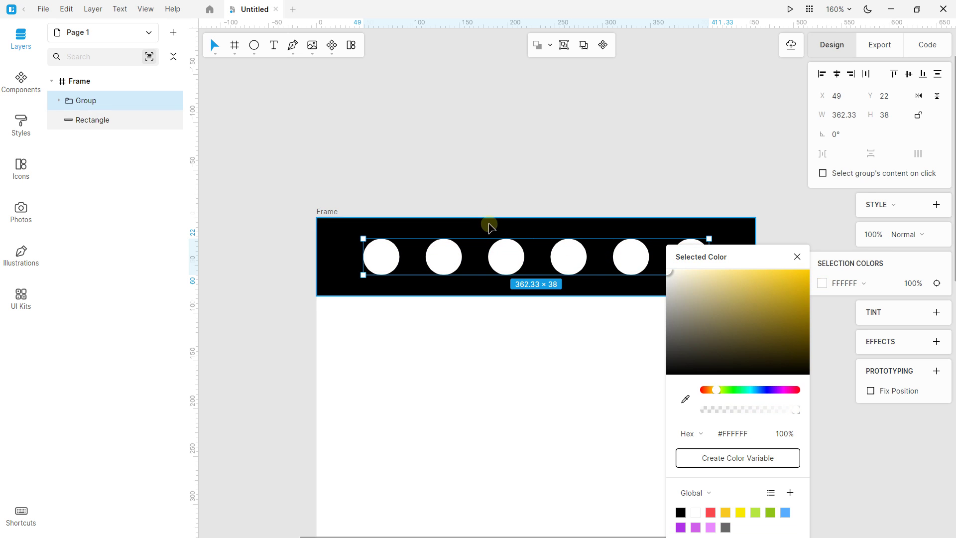
pyautogui.click(450, 152)
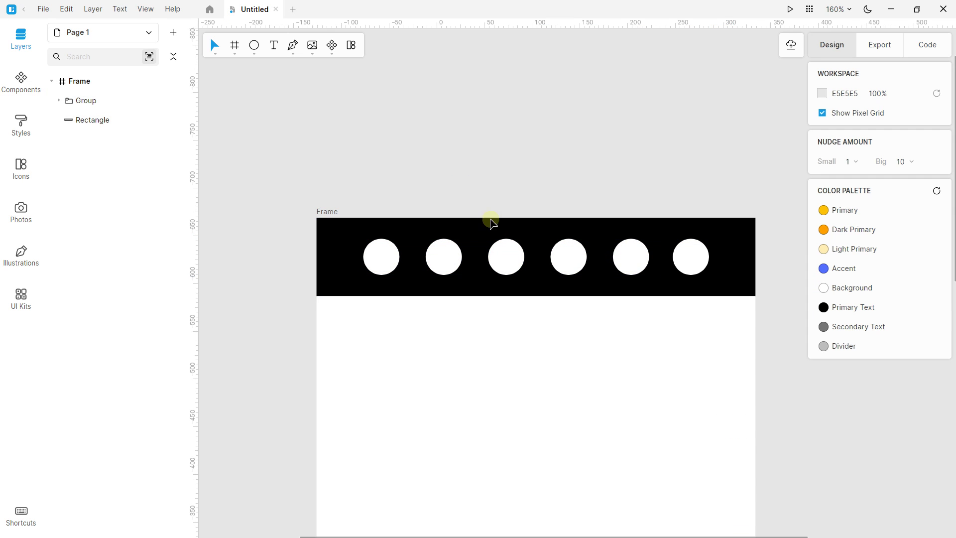
pyautogui.click(513, 262)
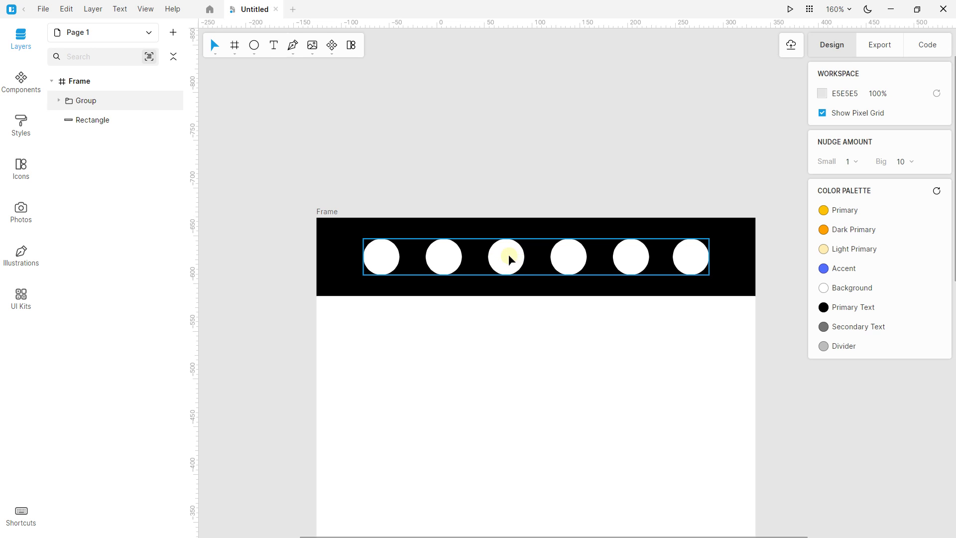
pyautogui.click(468, 242)
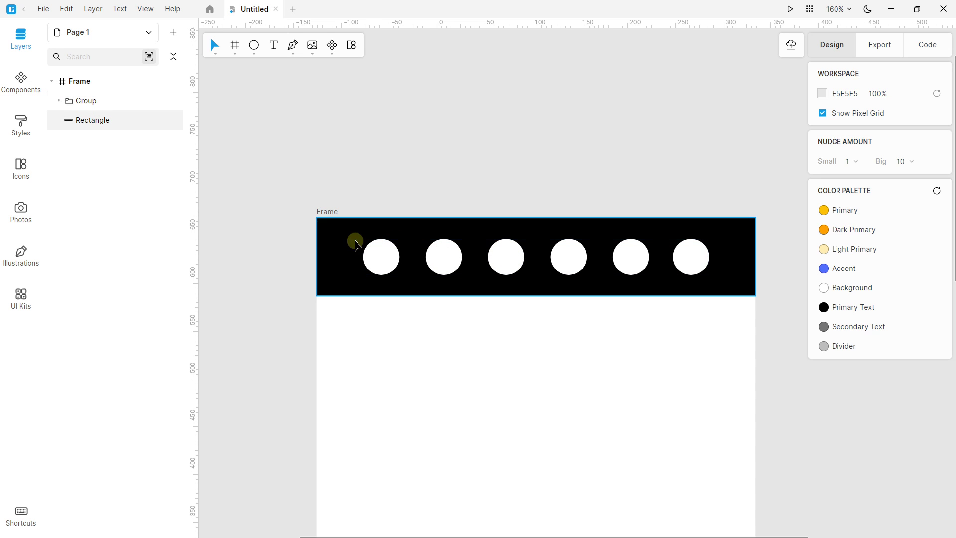
pyautogui.click(226, 159)
pyautogui.click(288, 167)
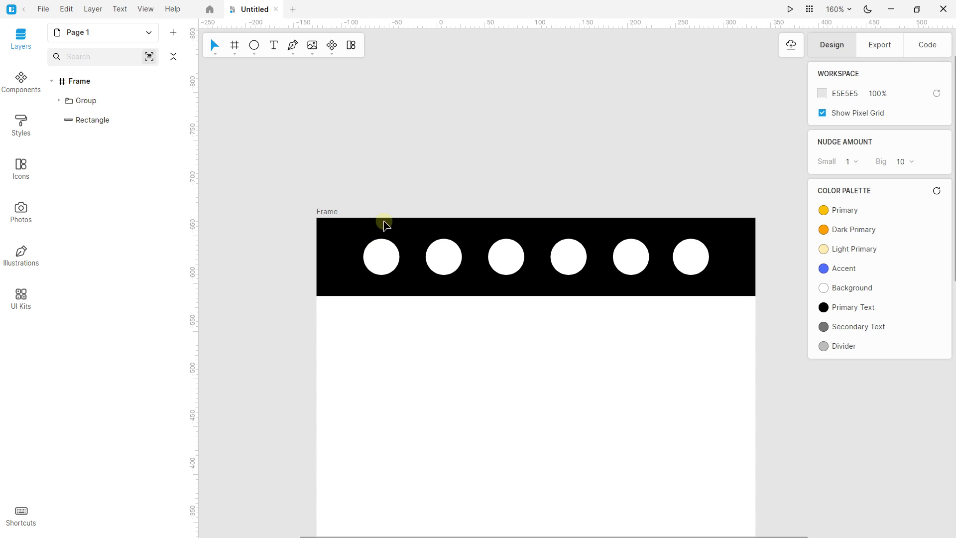
# Group the circle group together with the black bar rectangle
pyautogui.click(381, 254)
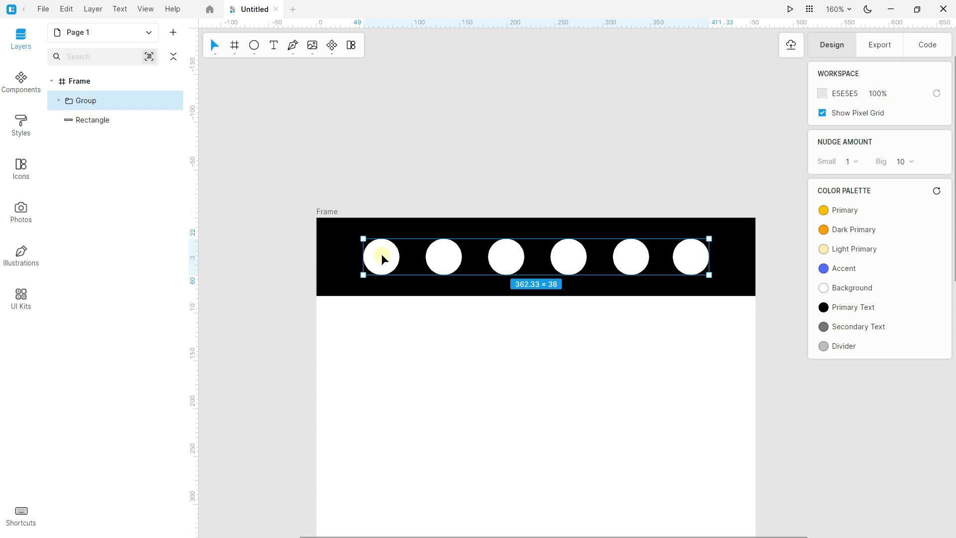
pyautogui.keyDown('shift'); pyautogui.click(331, 248); pyautogui.keyUp('shift')
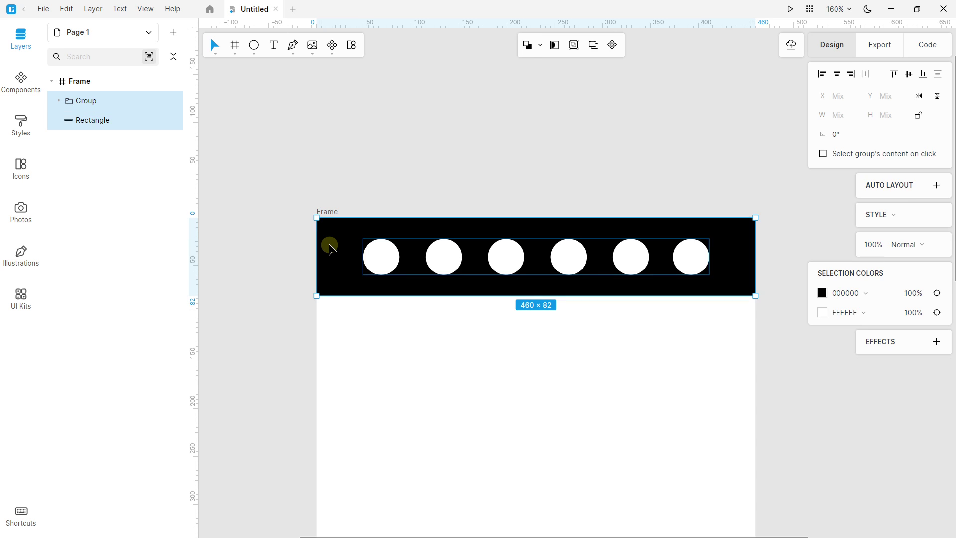
pyautogui.click(614, 46)
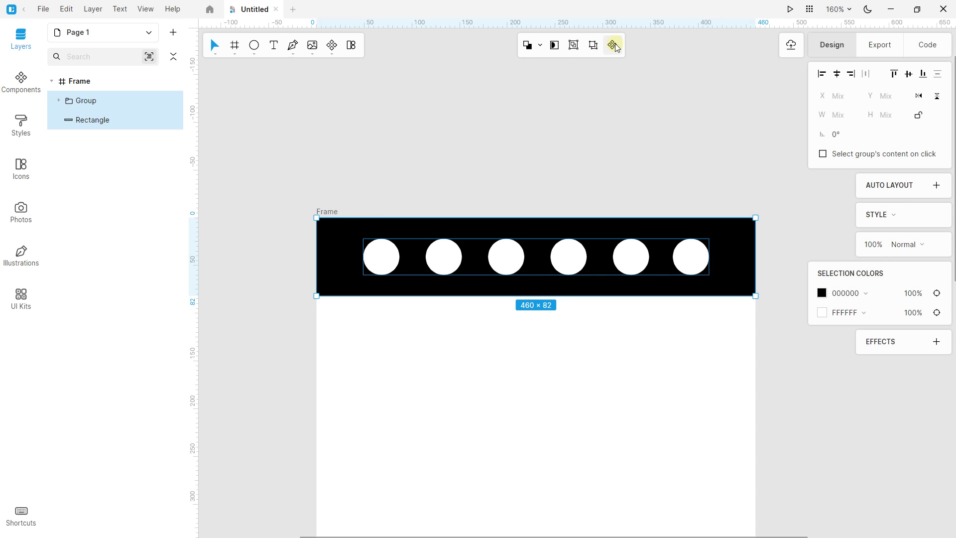
pyautogui.click(579, 47)
pyautogui.click(490, 181)
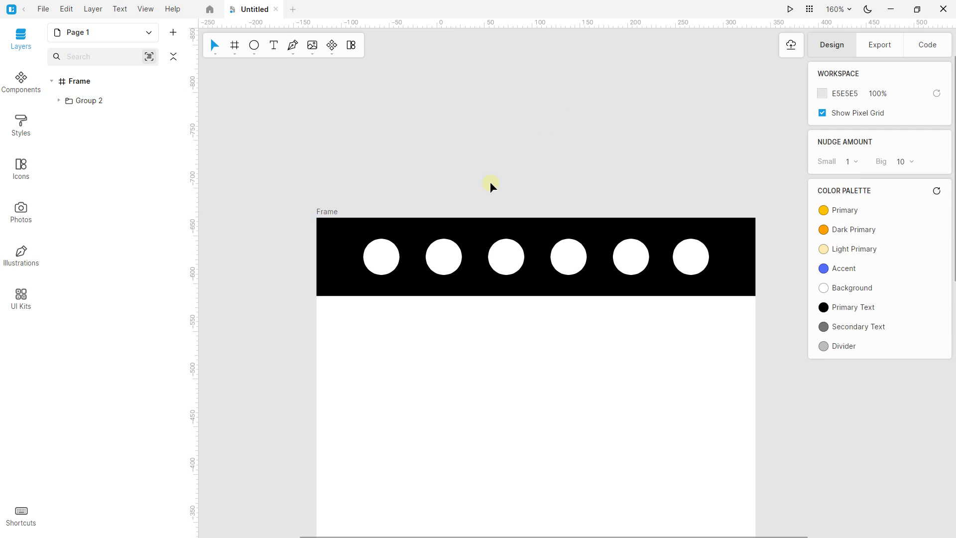
# Move the header group down the frame to X 25, Y 117 and shrink it proportionally to about 331 × 59
pyautogui.scroll(-1, 488, 175)
pyautogui.scroll(-1, 488, 174)
pyautogui.scroll(-2, 493, 177)
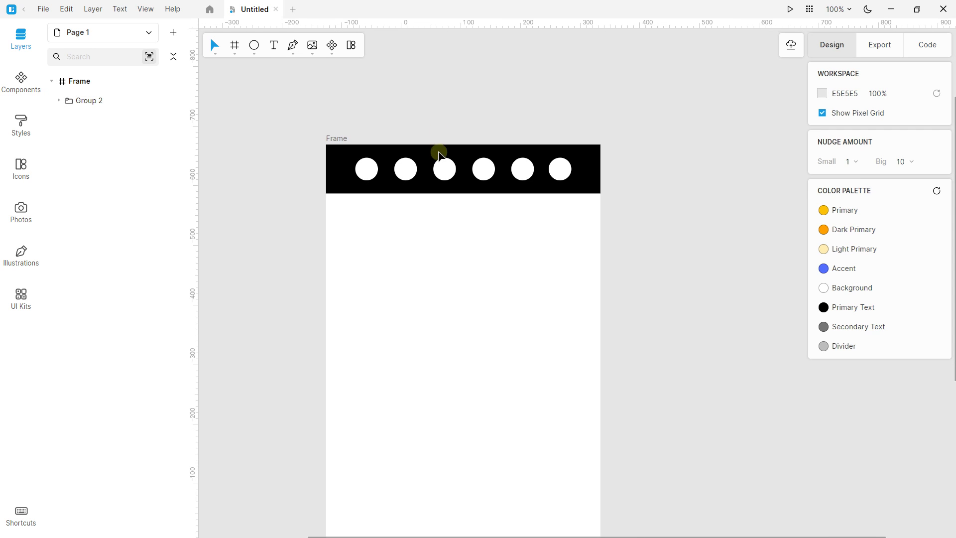
pyautogui.click(441, 168)
pyautogui.moveTo(412, 150); pyautogui.dragTo(432, 228)
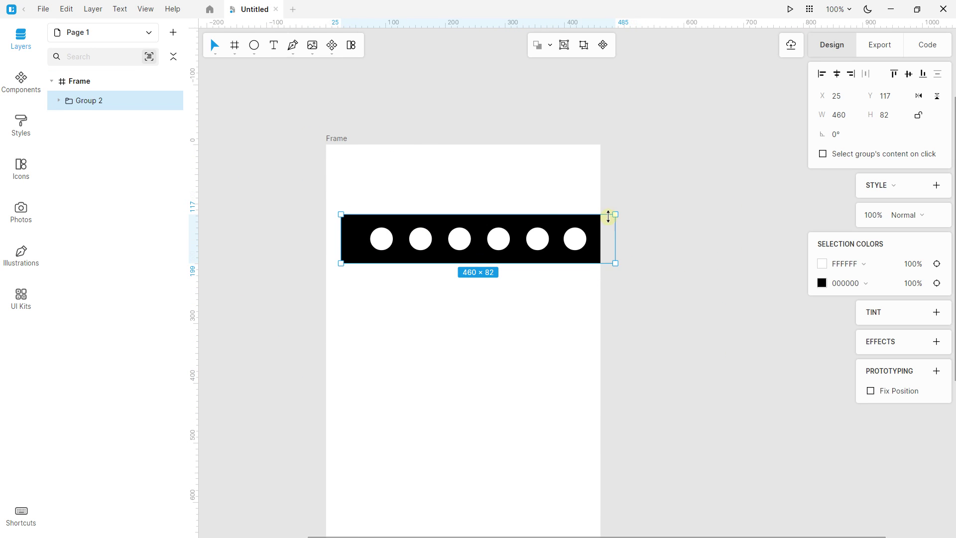
pyautogui.moveTo(616, 215); pyautogui.dragTo(502, 229)
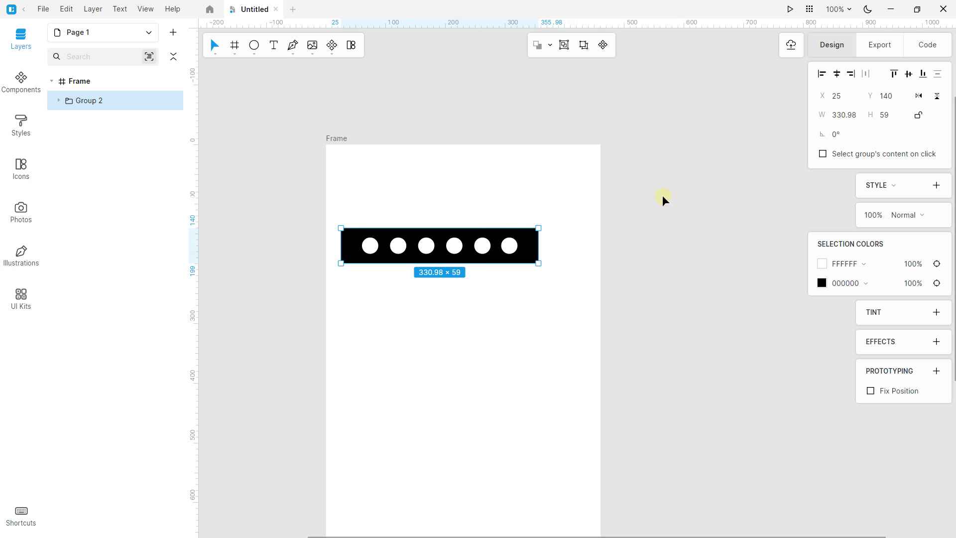
# Recolor the header group's circles to red FF0000 and its bar to cyan 00F2FF
pyautogui.scroll(1, 376, 265)
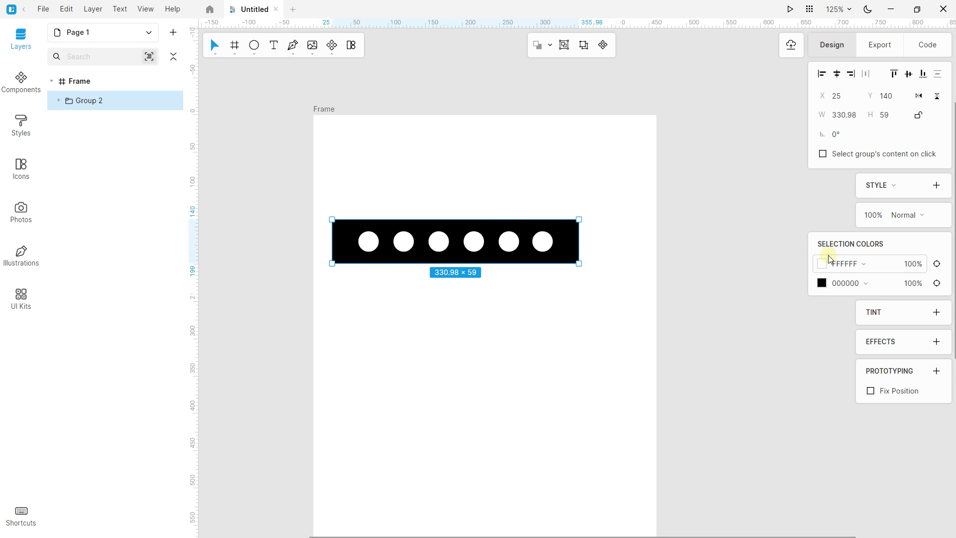
pyautogui.click(822, 269)
pyautogui.moveTo(781, 269); pyautogui.dragTo(808, 259)
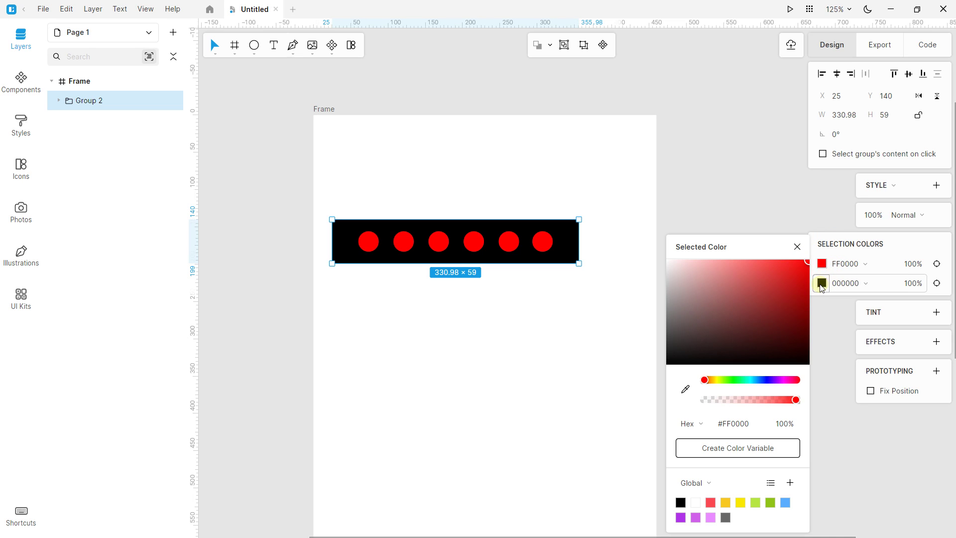
pyautogui.click(827, 282)
pyautogui.moveTo(758, 380)
pyautogui.mouseDown()
pyautogui.moveTo(743, 380)
pyautogui.moveTo(751, 380)
pyautogui.mouseUp()
pyautogui.moveTo(757, 303); pyautogui.dragTo(845, 203)
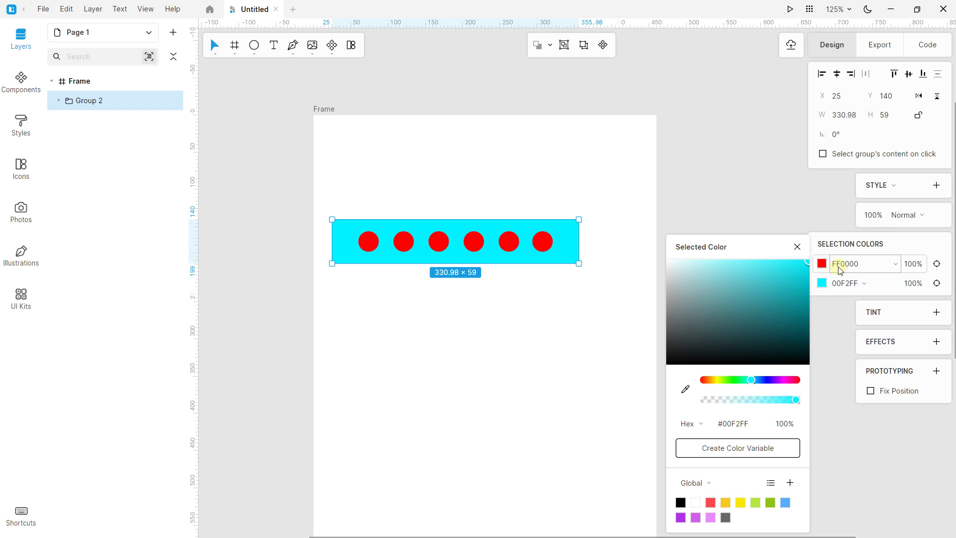
pyautogui.click(778, 164)
# Undo the color changes of the header group's bar and circles
pyautogui.click(509, 248)
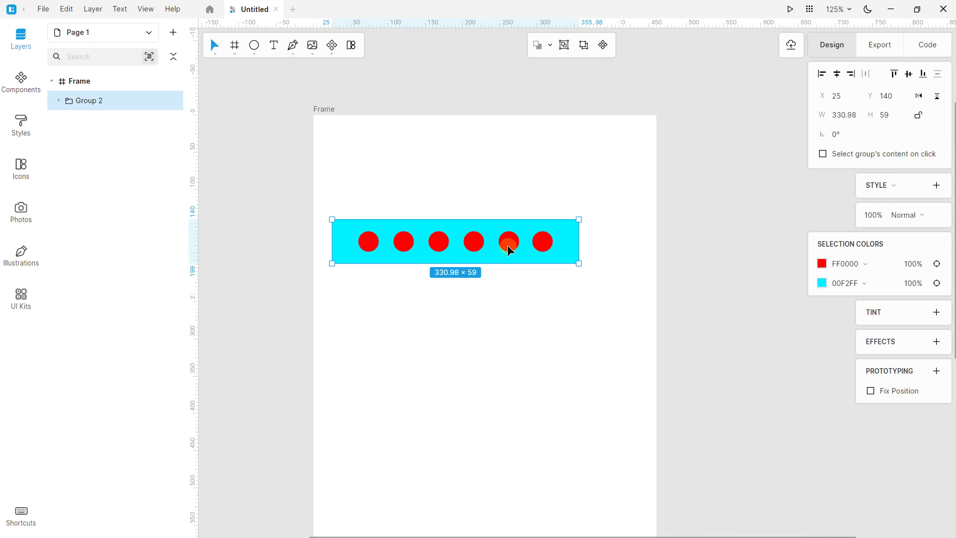
pyautogui.hotkey('ctrl', 'z')
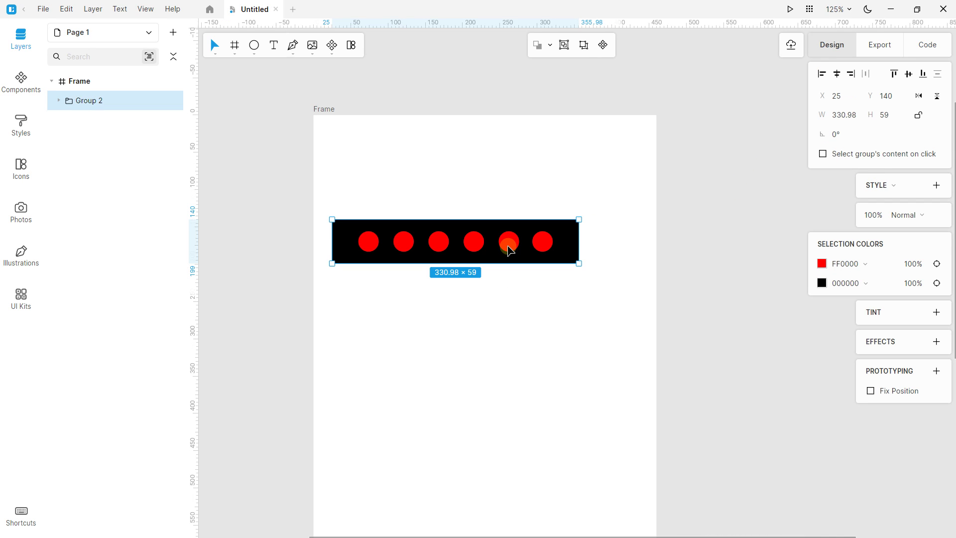
pyautogui.hotkey('ctrl', 'z')
# Move the header group to the frame's upper-left corner at X 0, Y 0 and scale it proportionally to the frame's full 460 width
pyautogui.moveTo(508, 247); pyautogui.dragTo(491, 141)
pyautogui.moveTo(559, 137); pyautogui.dragTo(657, 135)
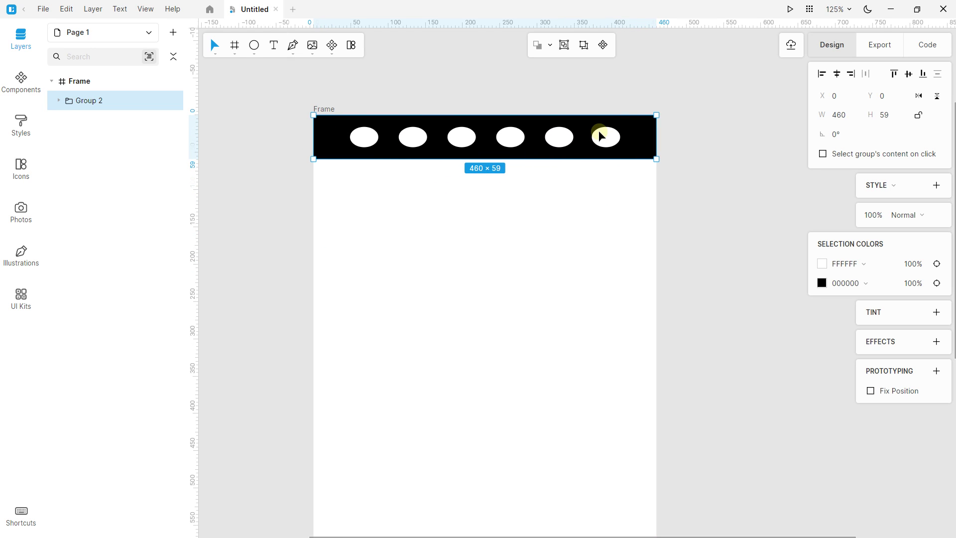
pyautogui.hotkey('ctrl', 'z')
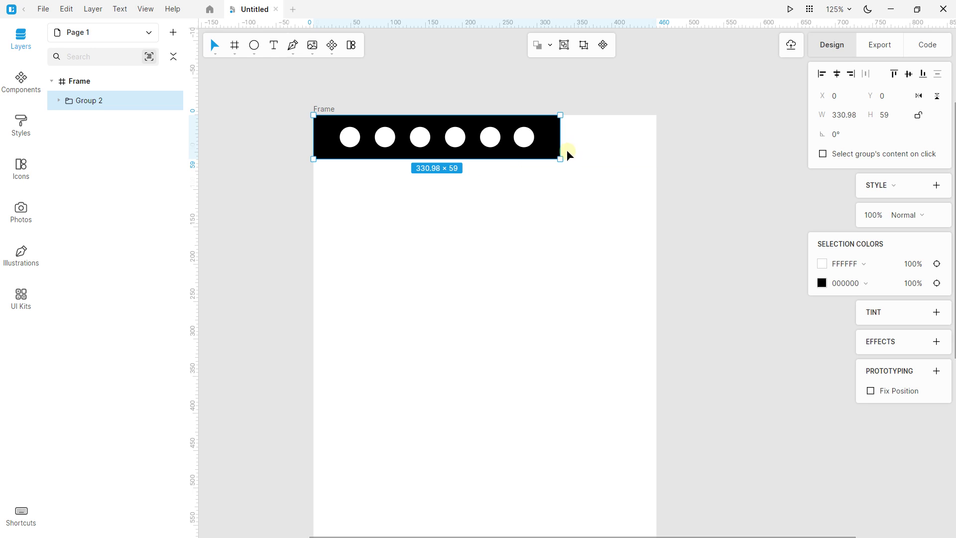
pyautogui.moveTo(559, 158); pyautogui.dragTo(636, 175)
pyautogui.click(281, 159)
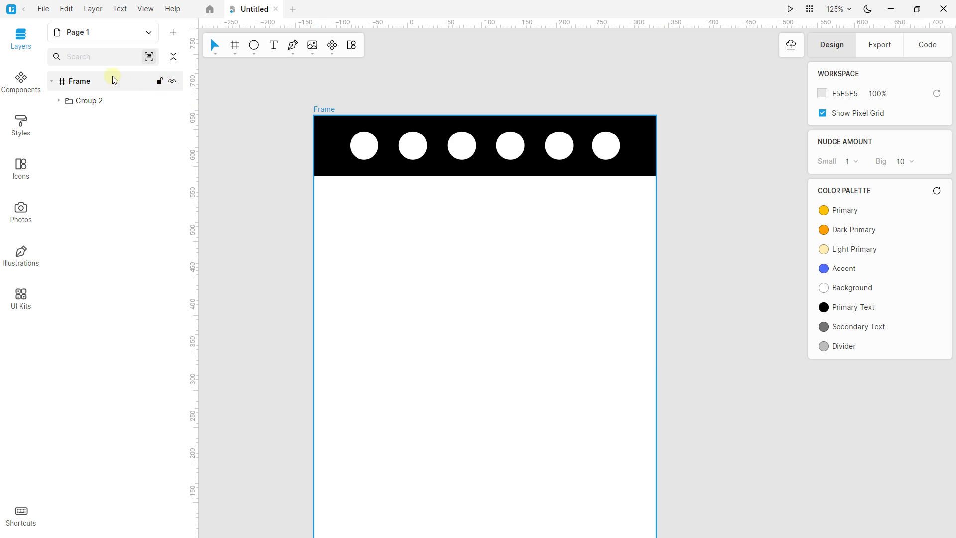
# Expand the header group in the layer list and rename it Element
pyautogui.click(59, 101)
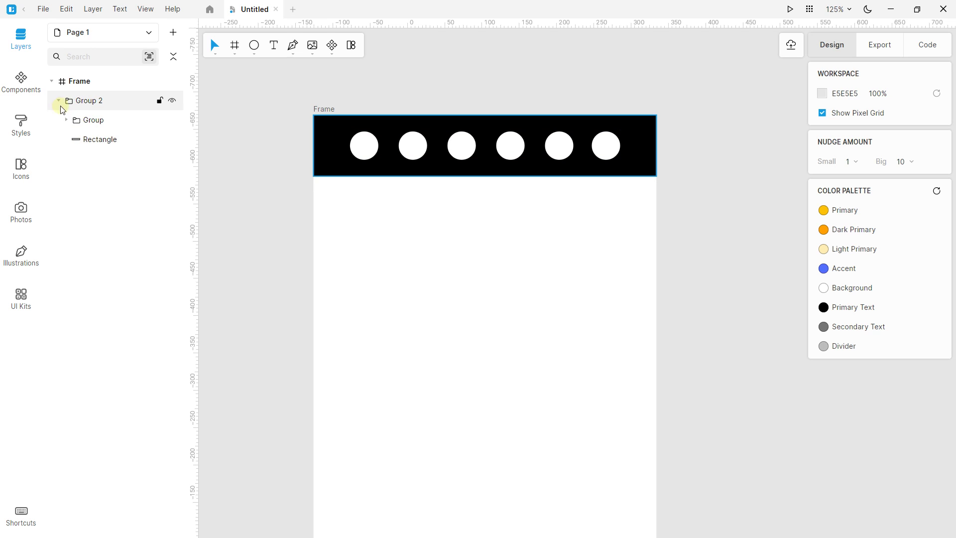
pyautogui.doubleClick(90, 101)
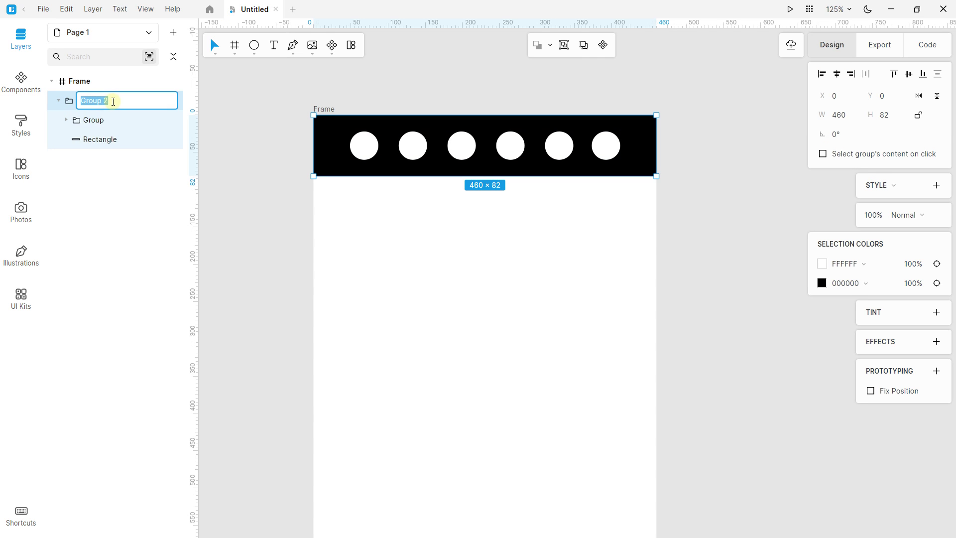
pyautogui.write('Element')
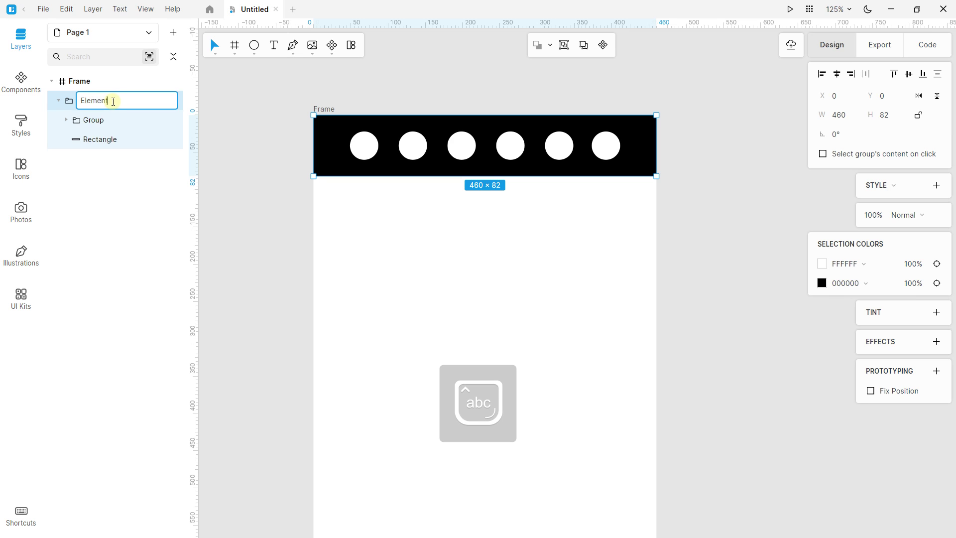
pyautogui.press('Return')
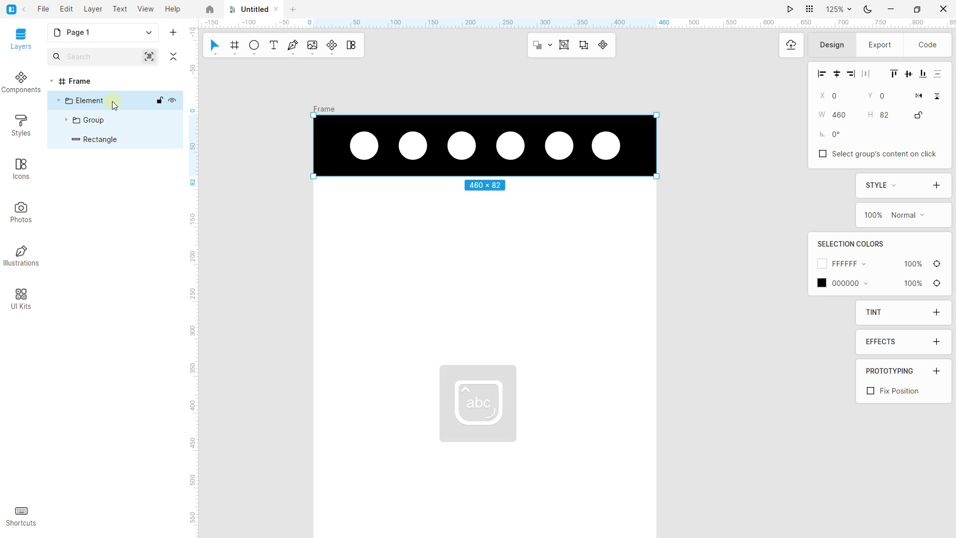
# Rename the nested group of six circles as Circles and collapse the Element group in the layer list
pyautogui.click(97, 124)
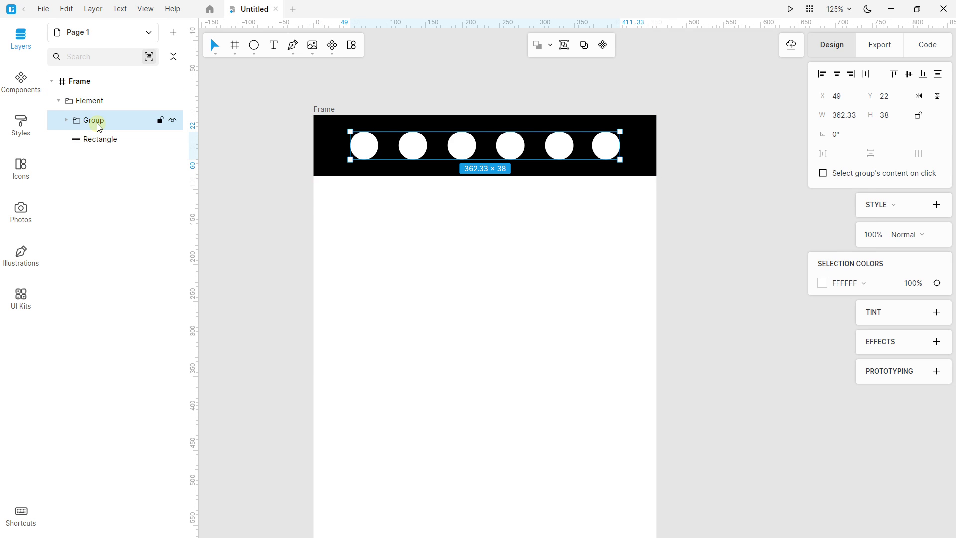
pyautogui.doubleClick(99, 126)
pyautogui.write('Circles')
pyautogui.press('Return')
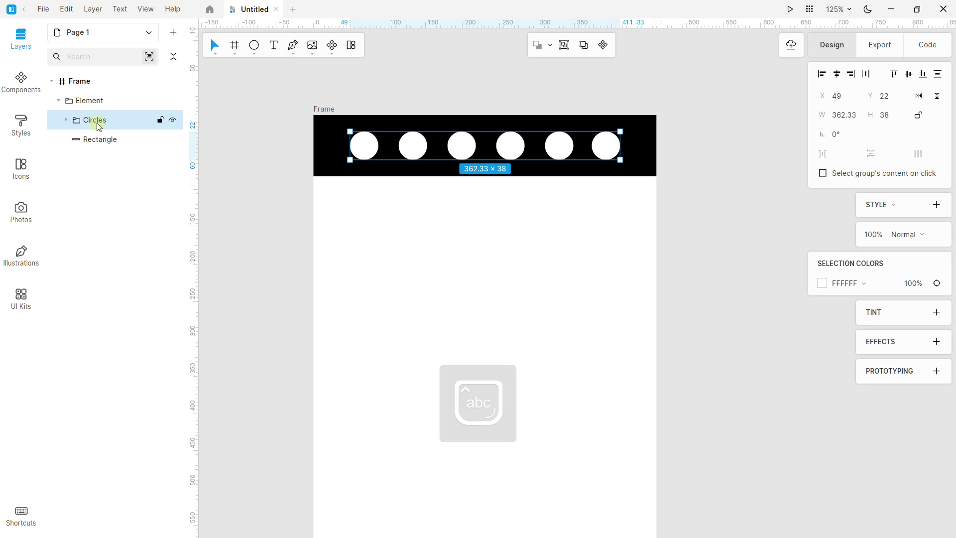
pyautogui.click(277, 141)
pyautogui.click(87, 102)
pyautogui.click(58, 101)
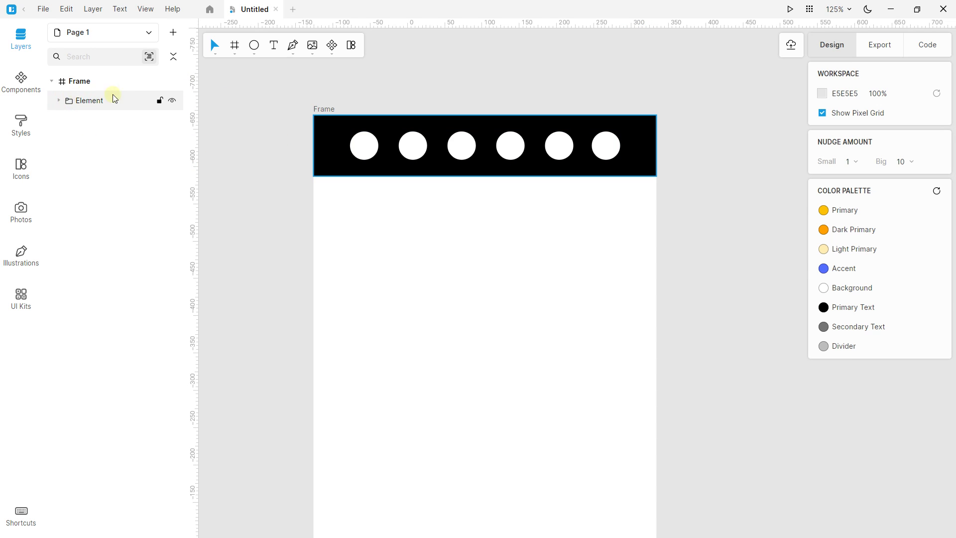
# Duplicate the Element group and place the copy along the frame's lower edge at X 0, Y 718
pyautogui.click(406, 125)
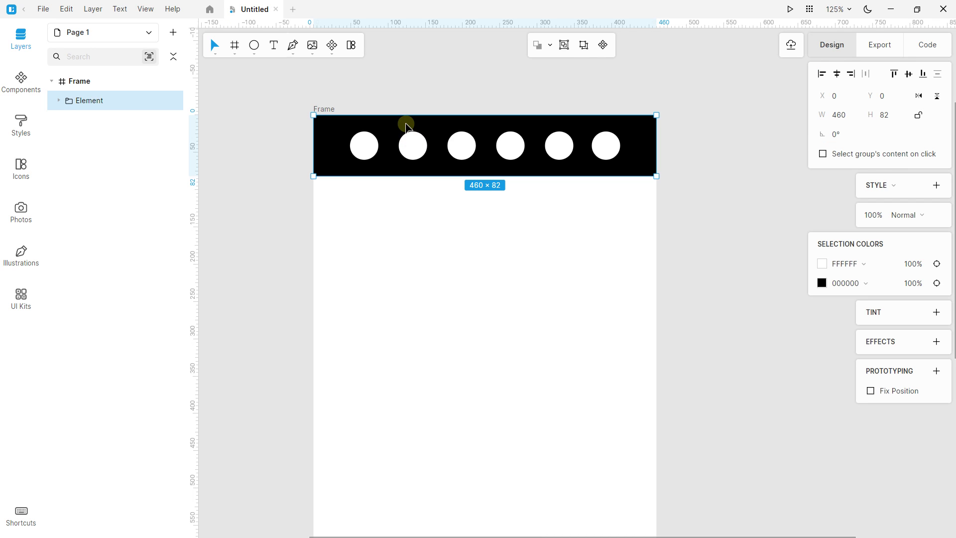
pyautogui.hotkey('ctrl', 'd')
pyautogui.scroll(-5, 406, 126)
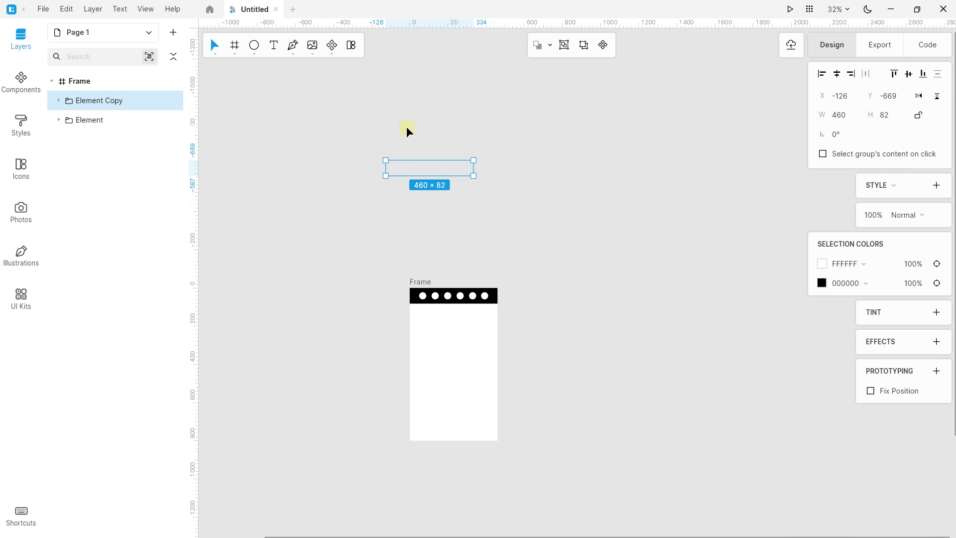
pyautogui.moveTo(407, 171); pyautogui.dragTo(436, 431)
pyautogui.hotkey('shift', '1')
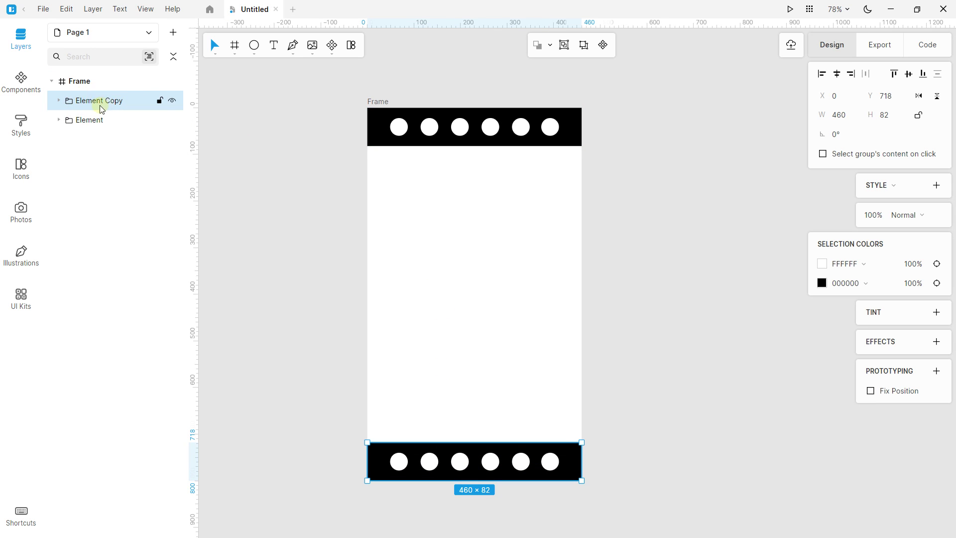
pyautogui.click(278, 174)
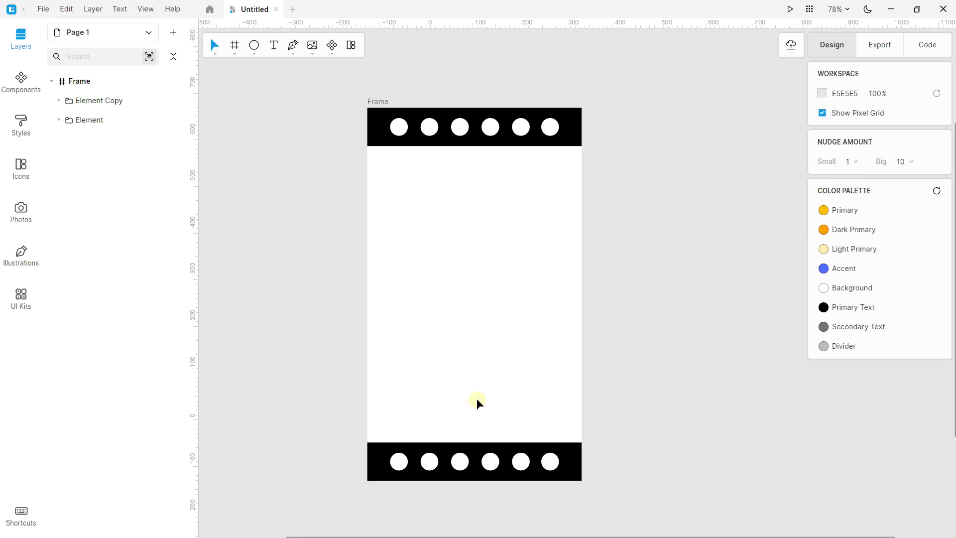
# Delete the Element group's copy at the frame's lower edge
pyautogui.click(481, 464)
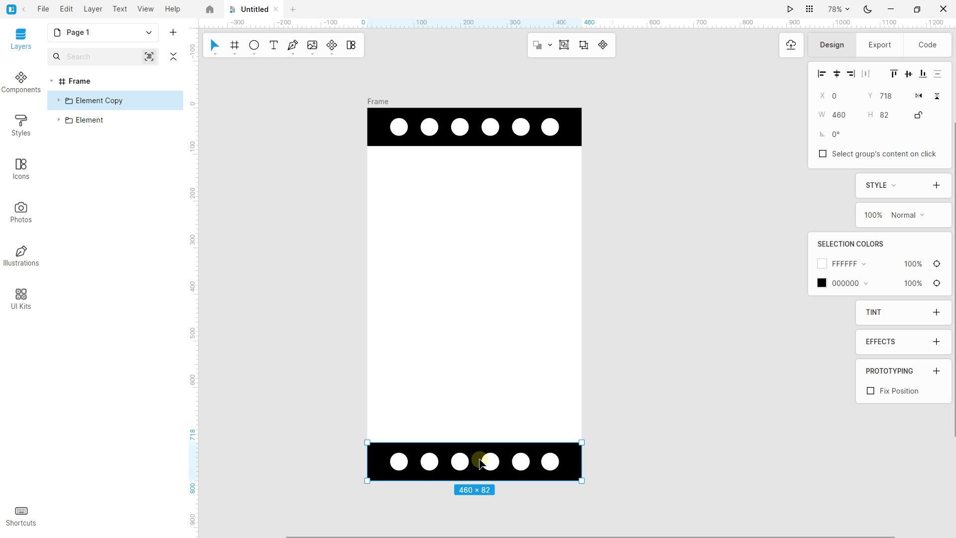
pyautogui.press('Delete')
# Ungroup the Element header group into the Circles group and the bar rectangle
pyautogui.click(463, 132)
pyautogui.scroll(2, 461, 127)
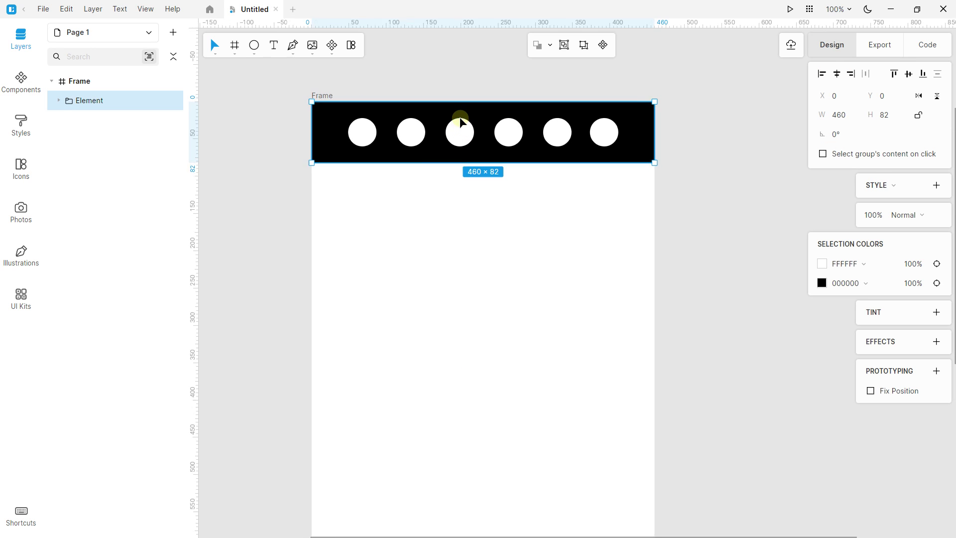
pyautogui.moveTo(463, 162); pyautogui.dragTo(458, 221)
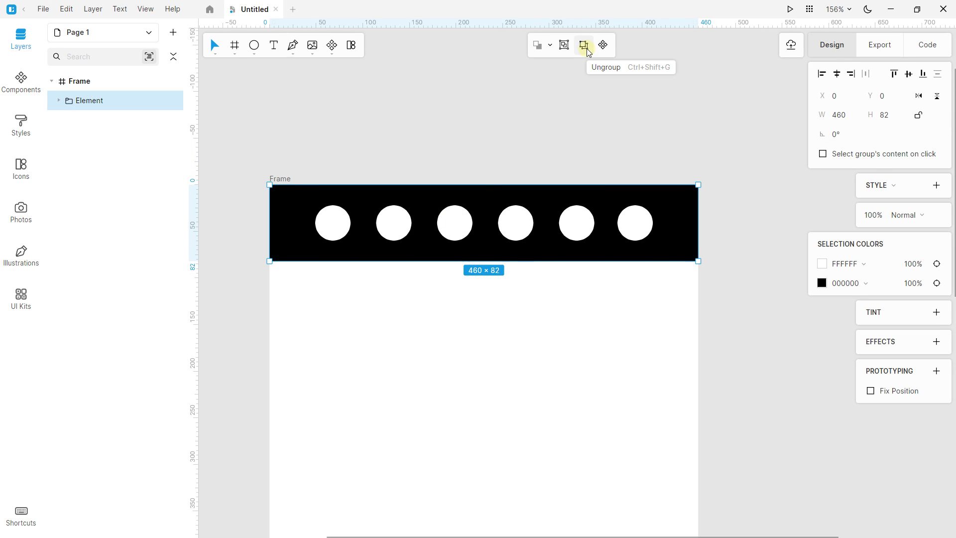
pyautogui.rightClick(588, 199)
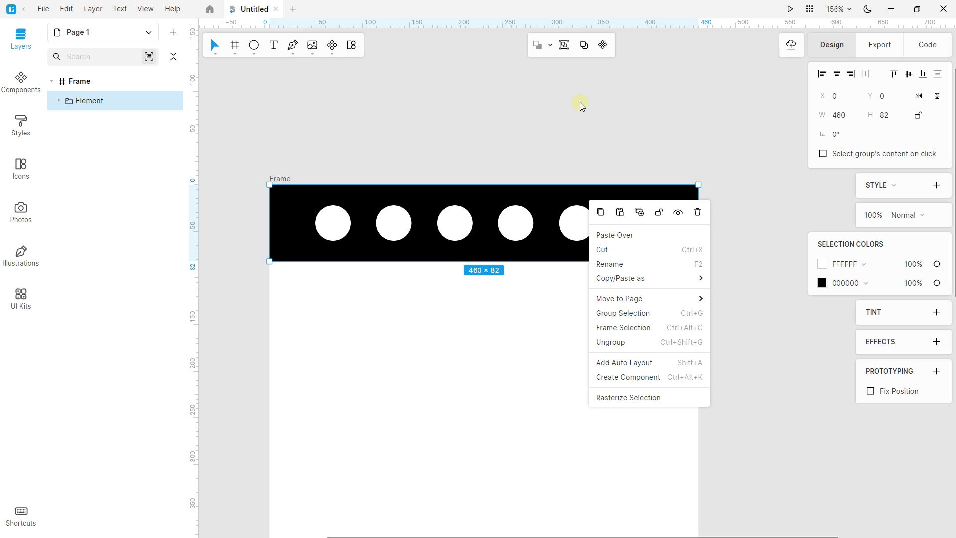
pyautogui.click(558, 136)
pyautogui.click(568, 195)
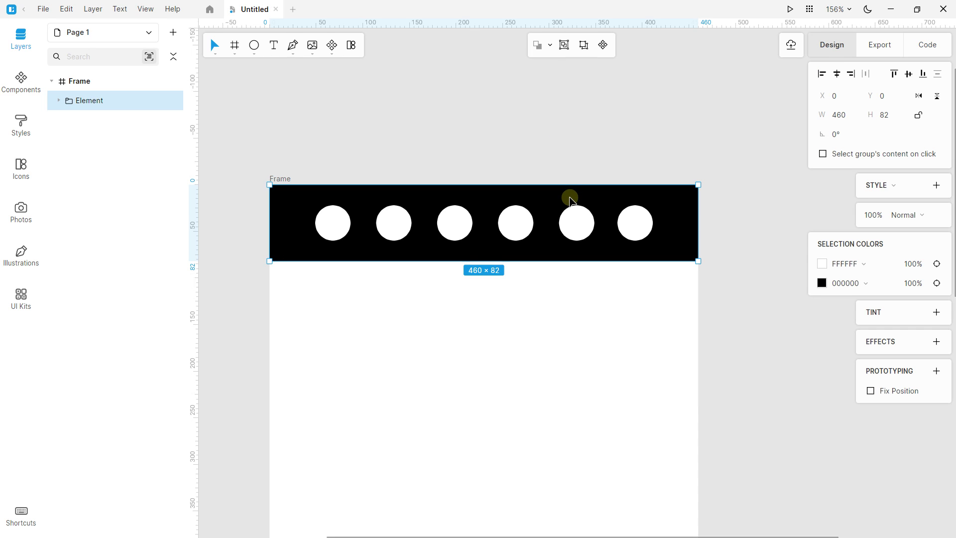
pyautogui.click(582, 45)
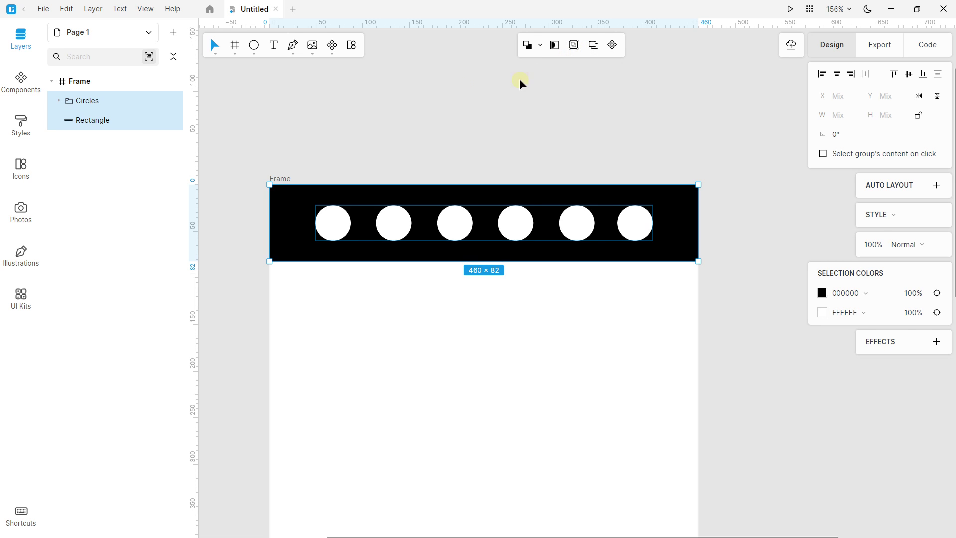
pyautogui.click(334, 113)
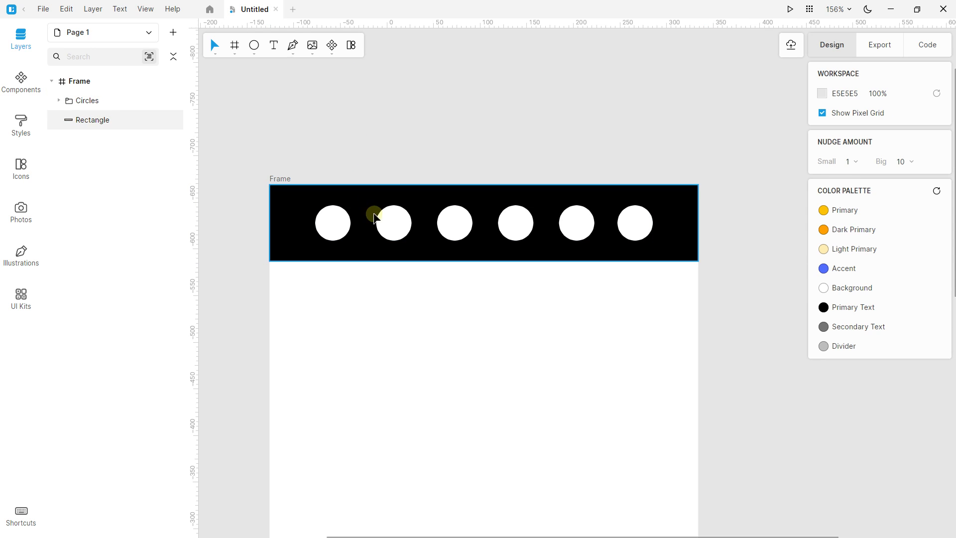
# Ungroup the Circles group into six separate ovals
pyautogui.click(398, 230)
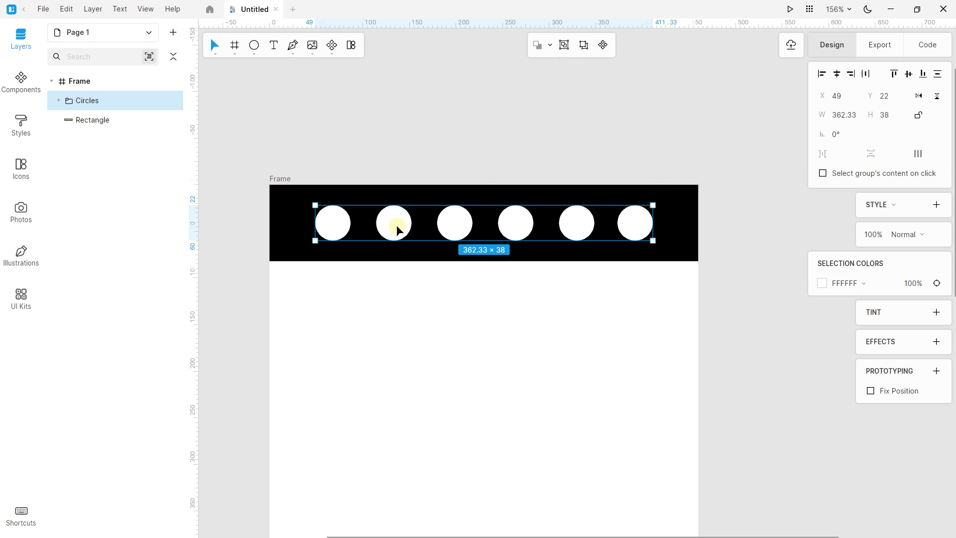
pyautogui.click(584, 46)
pyautogui.click(422, 103)
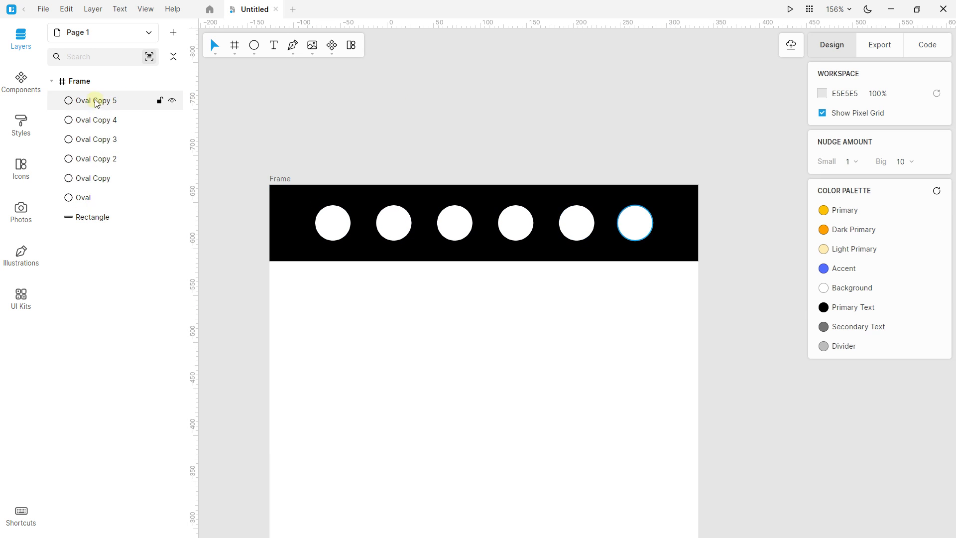
# Select all six circles together with the black bar and delete them from the frame
pyautogui.scroll(-6, 447, 226)
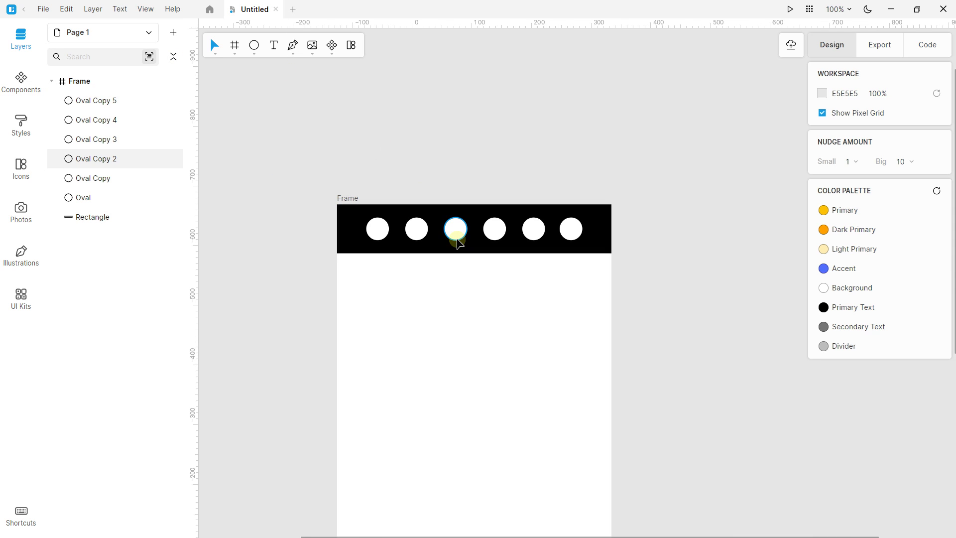
pyautogui.scroll(2, 452, 232)
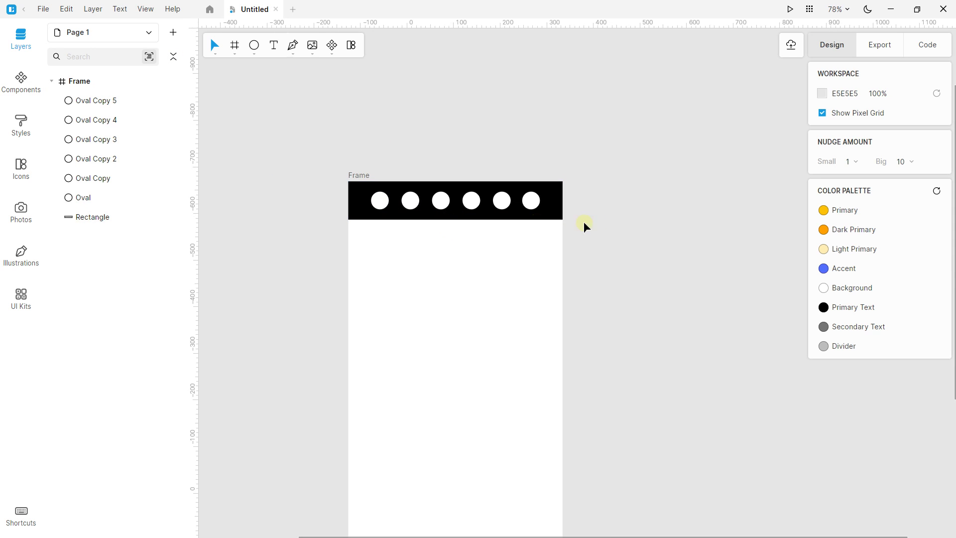
pyautogui.scroll(-2, 602, 233)
pyautogui.moveTo(605, 254); pyautogui.dragTo(417, 194)
pyautogui.scroll(3, 503, 187)
pyautogui.moveTo(317, 157); pyautogui.dragTo(673, 261)
pyautogui.press('Delete')
# Delete the empty 460 × 800 frame from the canvas
pyautogui.moveTo(533, 288); pyautogui.dragTo(541, 199)
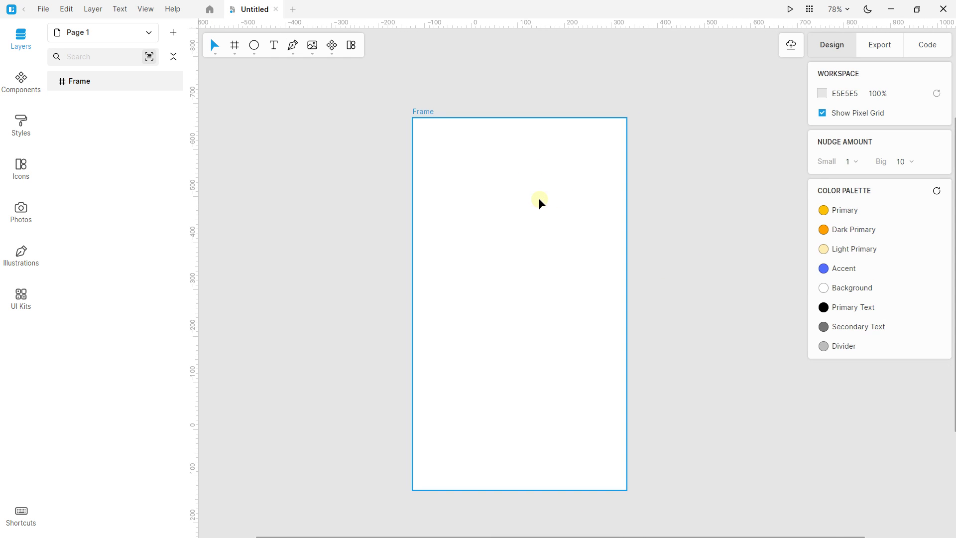
pyautogui.click(487, 188)
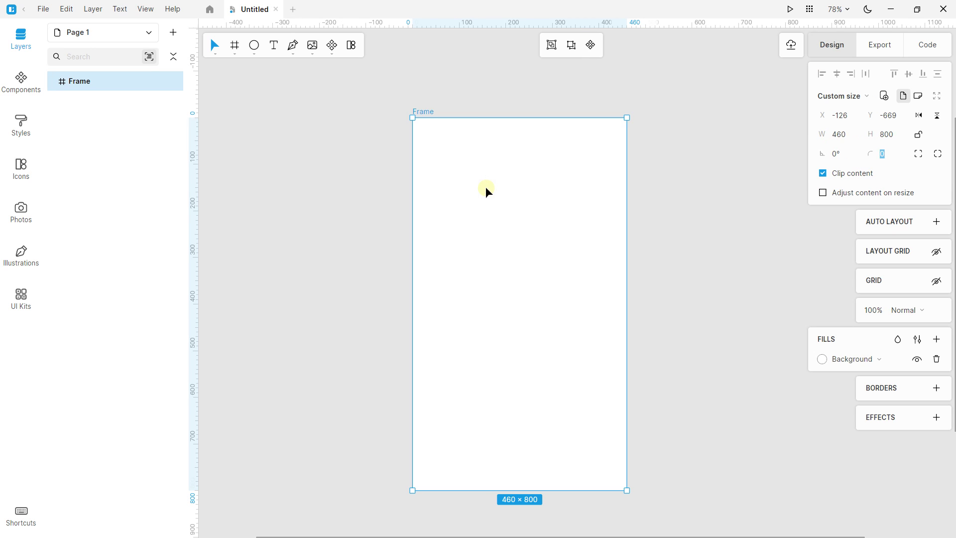
pyautogui.press('Delete')
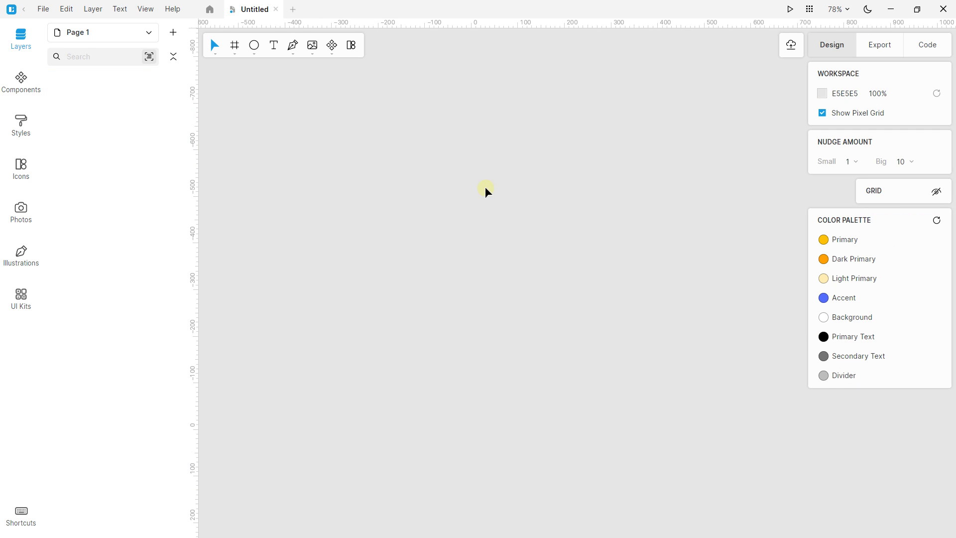